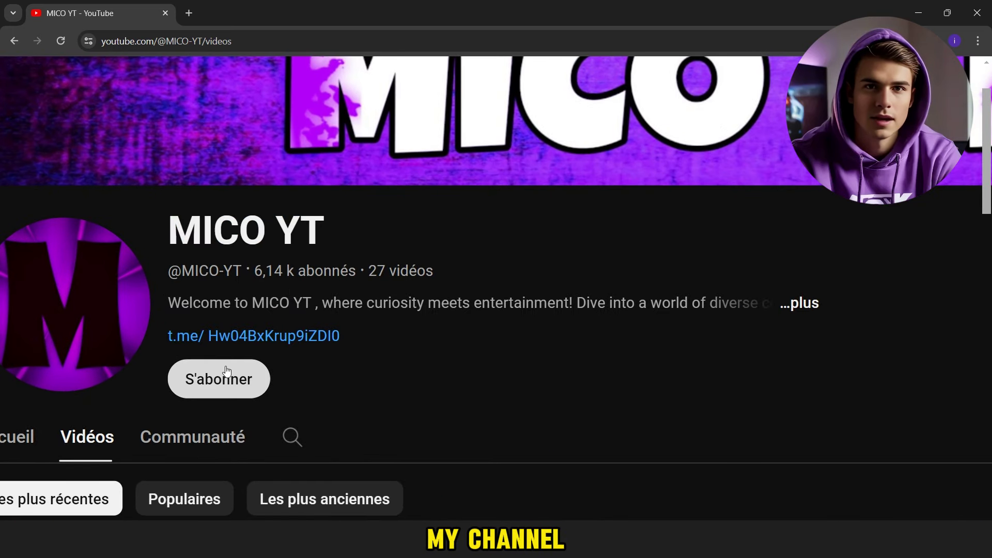
Step: Subscribe to the MICO YT channel and set its notification bell to Toutes
left_click(224, 377)
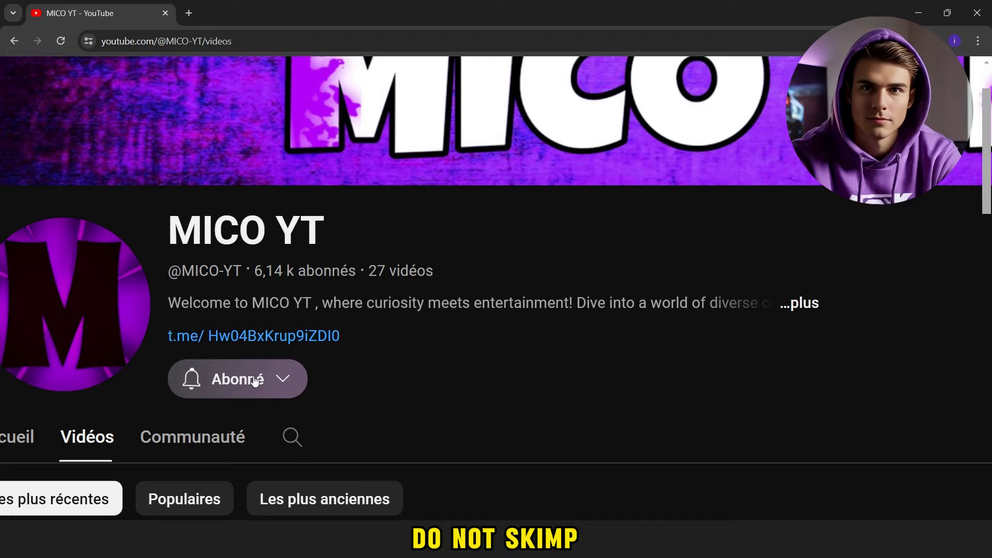
left_click(193, 380)
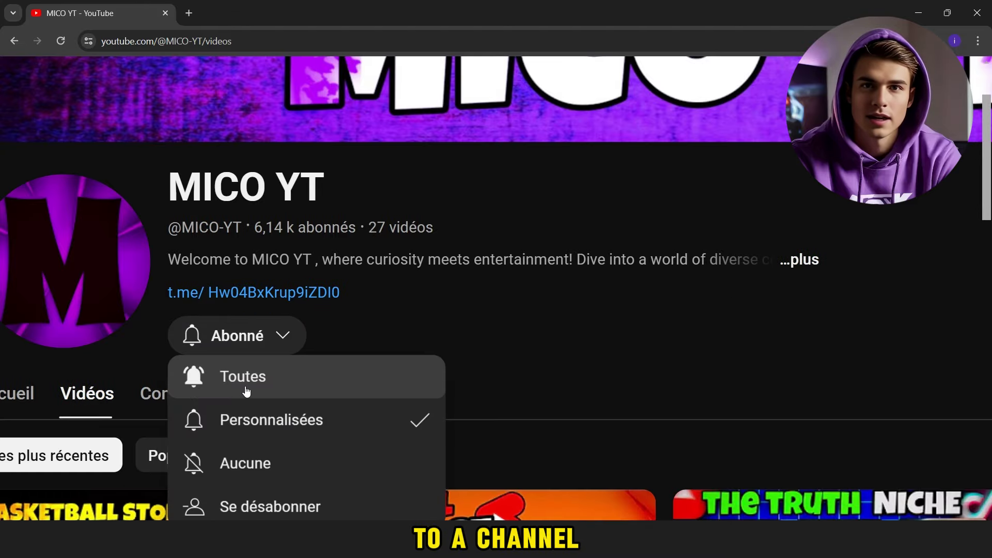
left_click(246, 390)
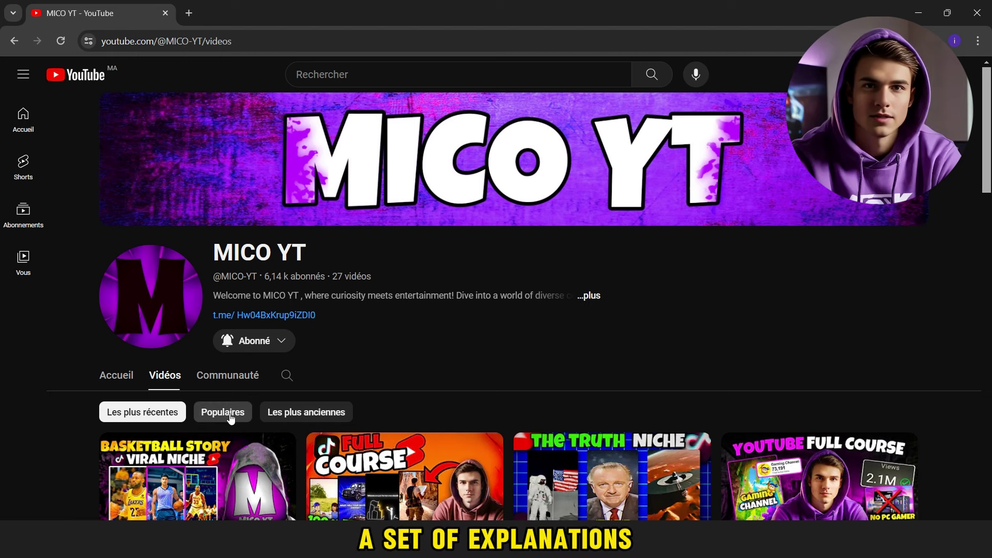
scroll(512, 310, "down", 1)
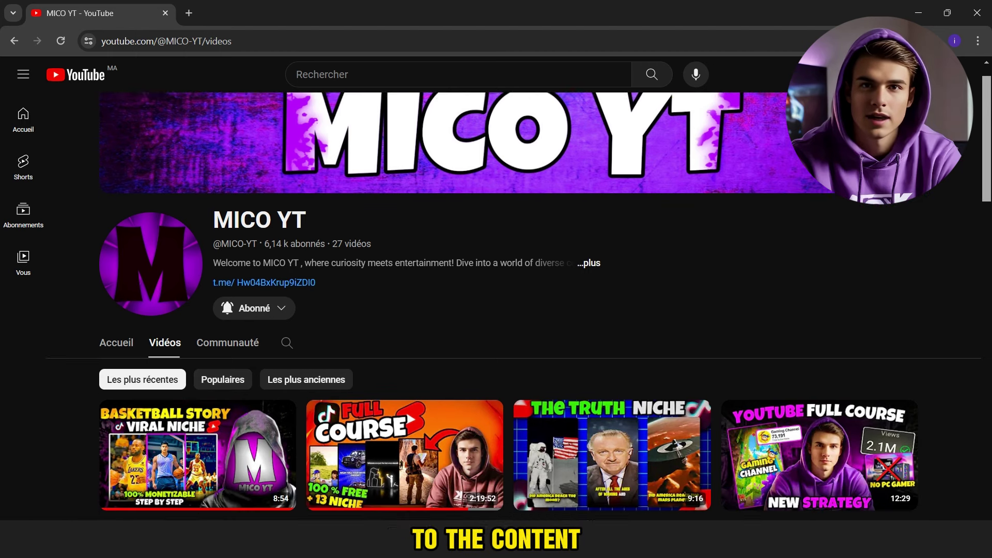
scroll(512, 310, "down", 1)
scroll(512, 310, "down", 1)
scroll(511, 310, "down", 1)
scroll(512, 310, "down", 1)
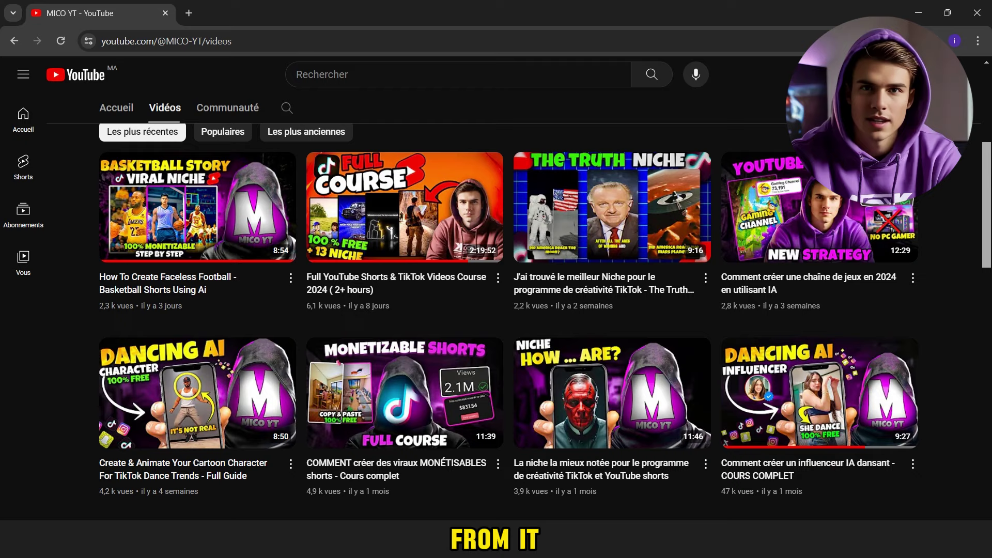
scroll(512, 311, "down", 1)
scroll(511, 310, "down", 1)
scroll(512, 310, "down", 1)
scroll(511, 310, "down", 1)
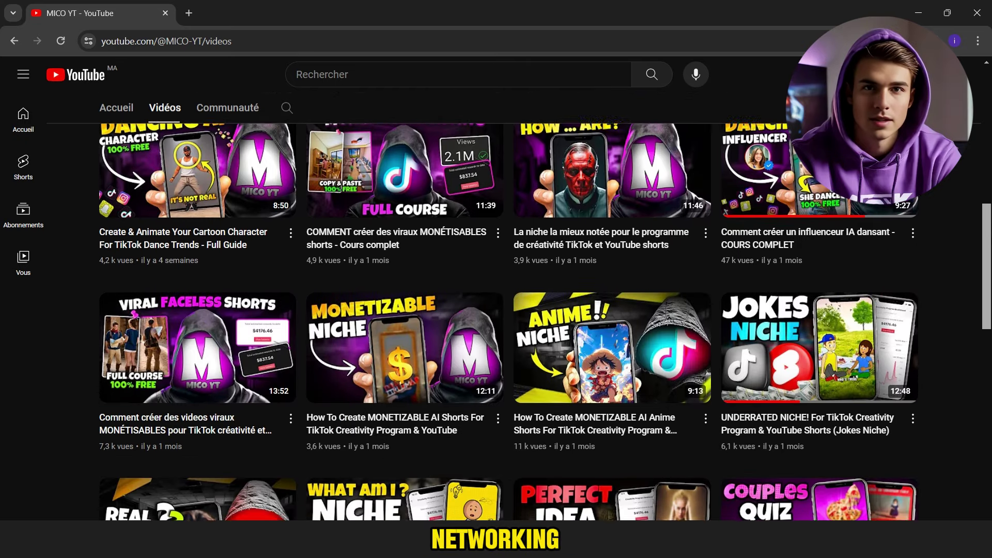
scroll(512, 310, "down", 1)
scroll(511, 311, "down", 2)
scroll(512, 310, "down", 1)
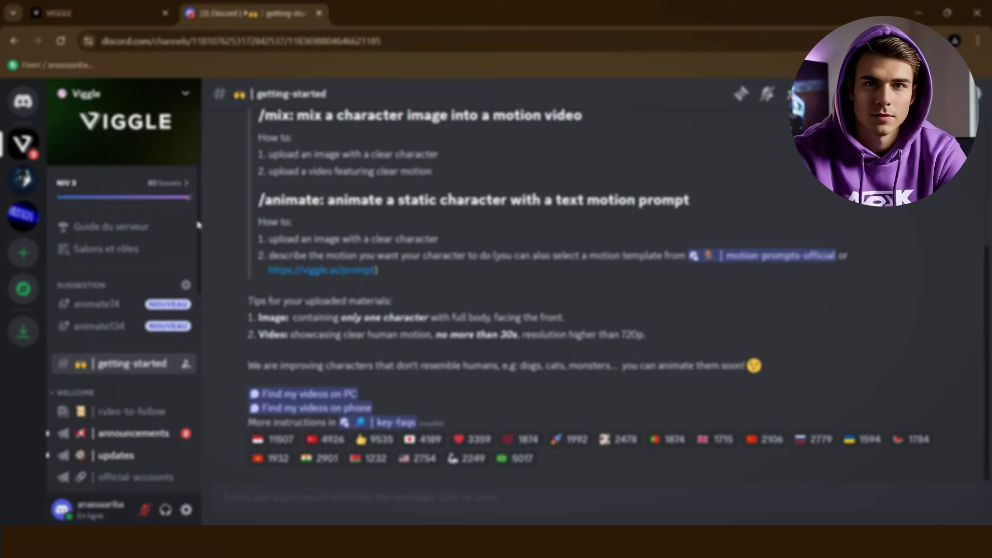
scroll(198, 225, "down", 4)
scroll(197, 326, "down", 4)
scroll(196, 431, "down", 2)
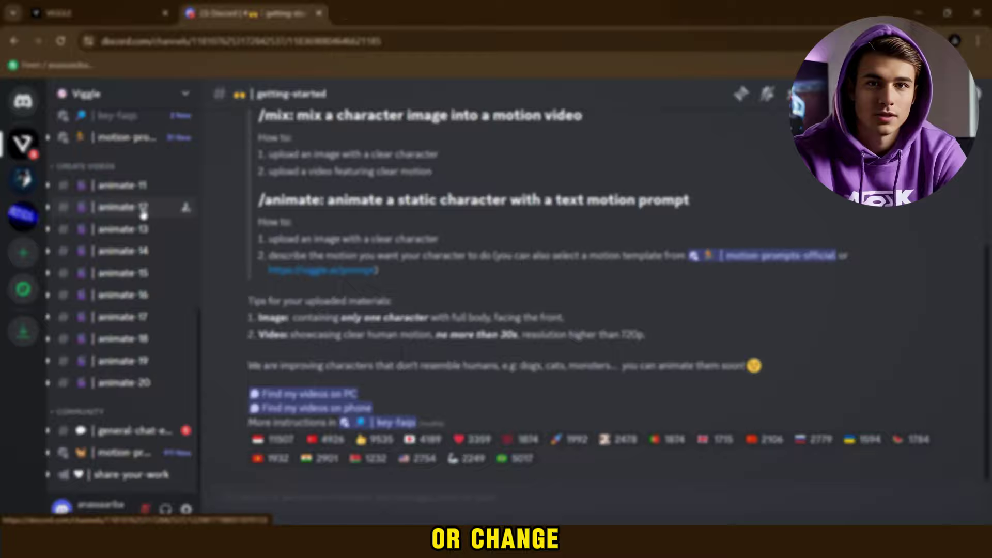
Step: Go to the animate-18 channel under Create Videos in the Viggle server
left_click(167, 339)
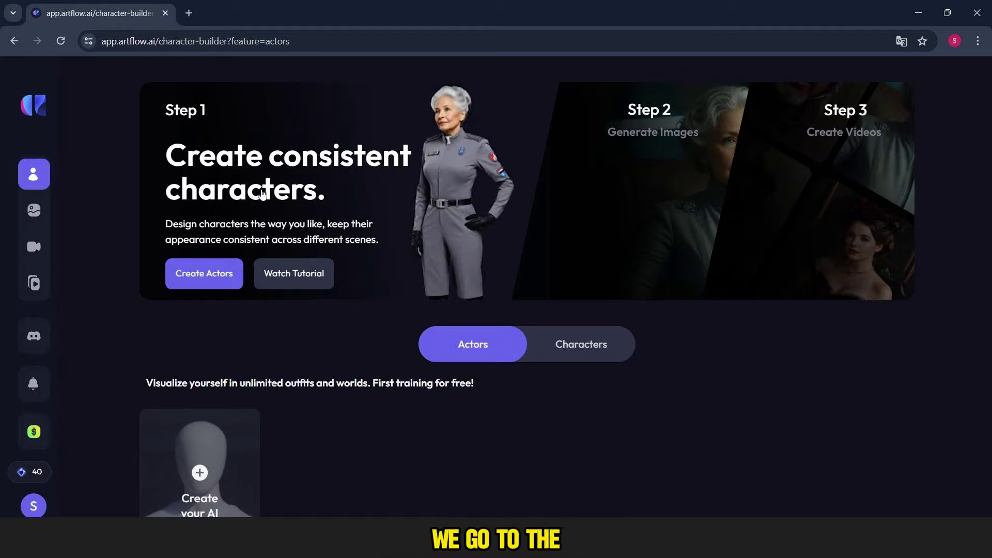
Step: Go to Artflow's Image Studio from the sidebar and start a new image
left_click(48, 217)
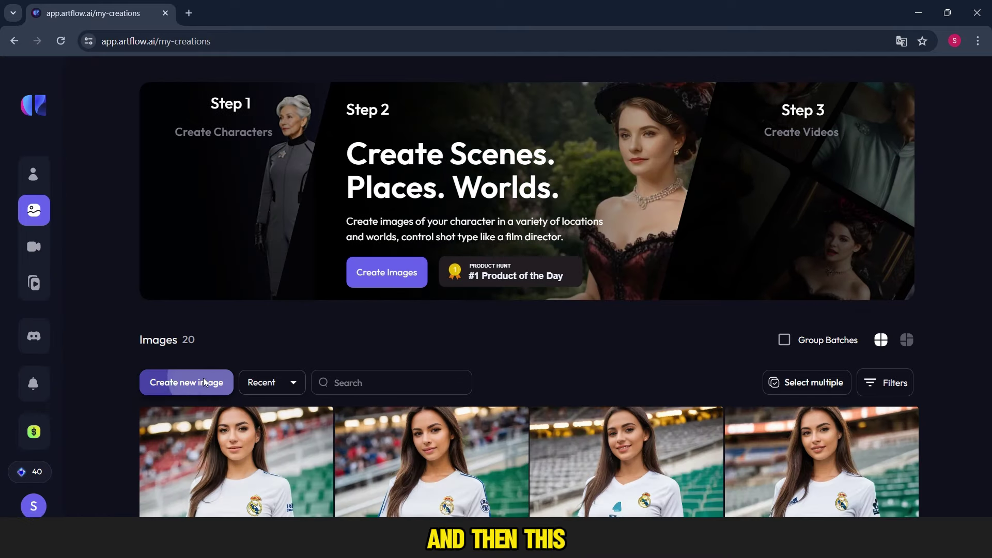
left_click(203, 380)
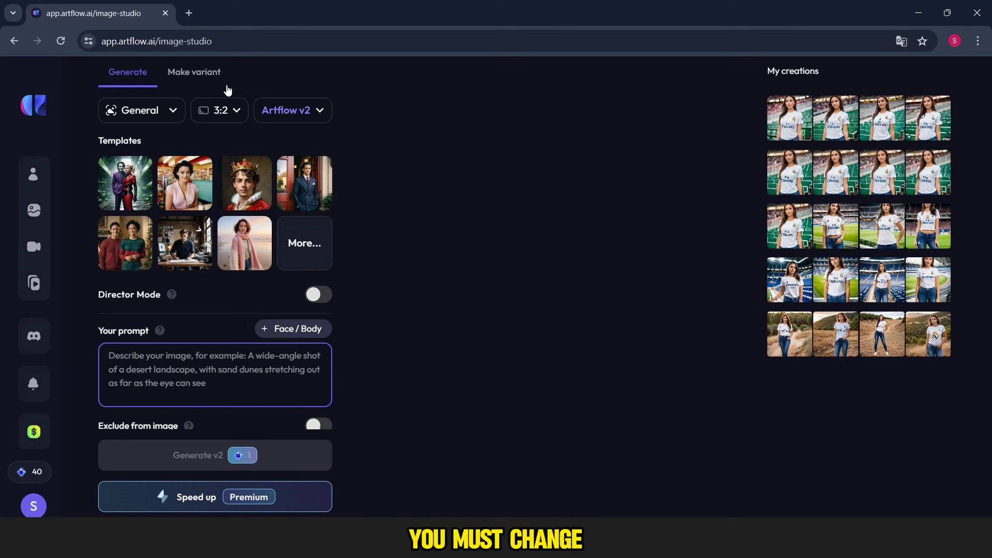
Step: Set the aspect ratio to 2:3 and generate four standalone Joker images with Artflow v2
left_click(220, 110)
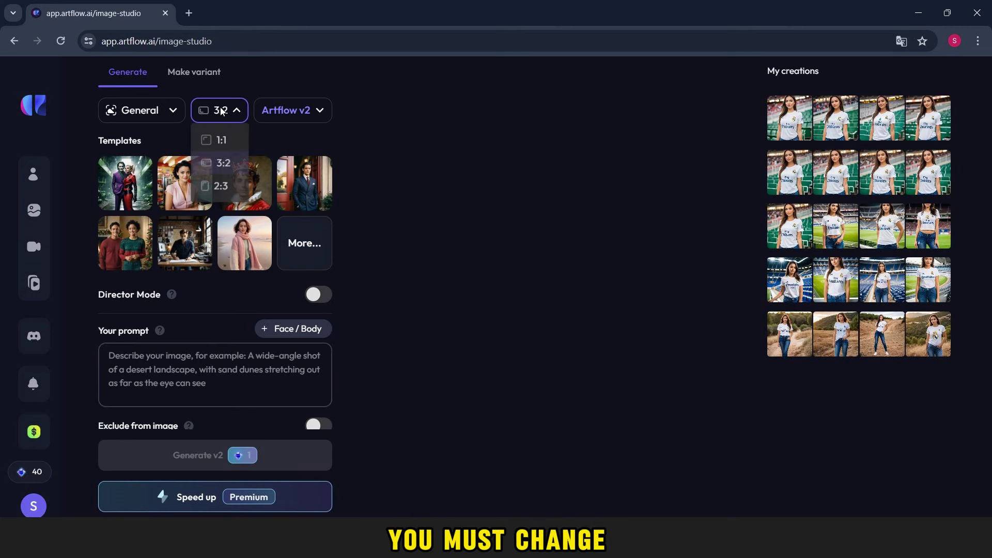
left_click(220, 186)
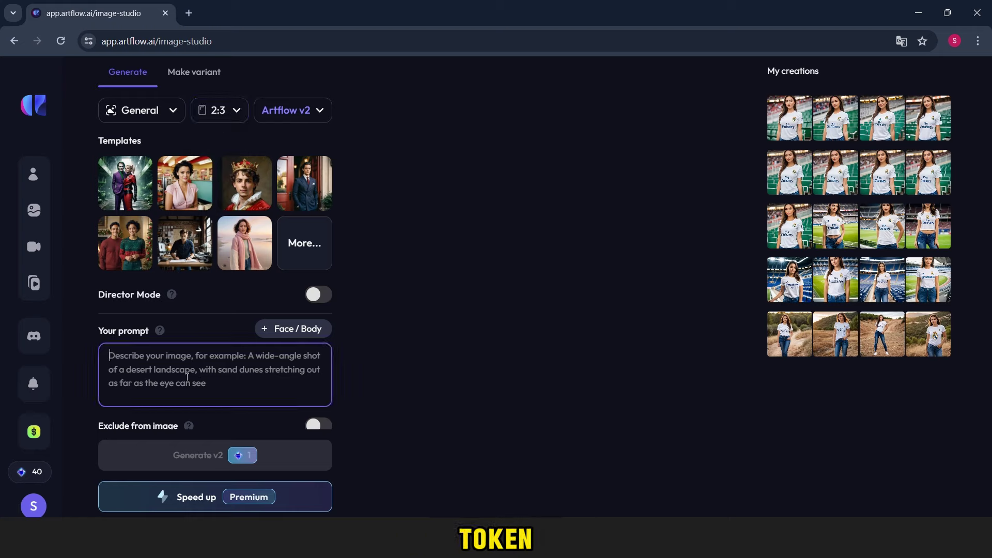
type("i need a picture of jocker standing alone")
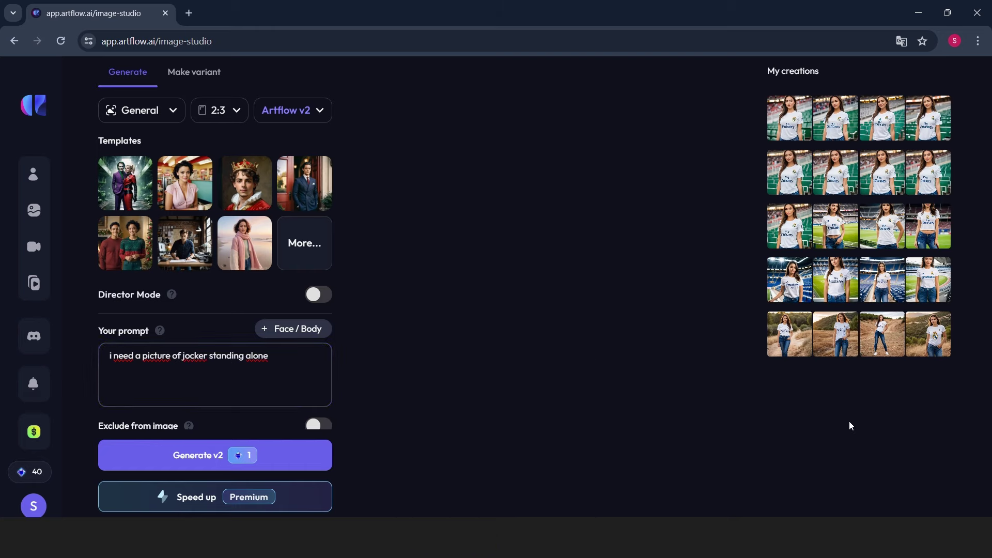
left_click(251, 448)
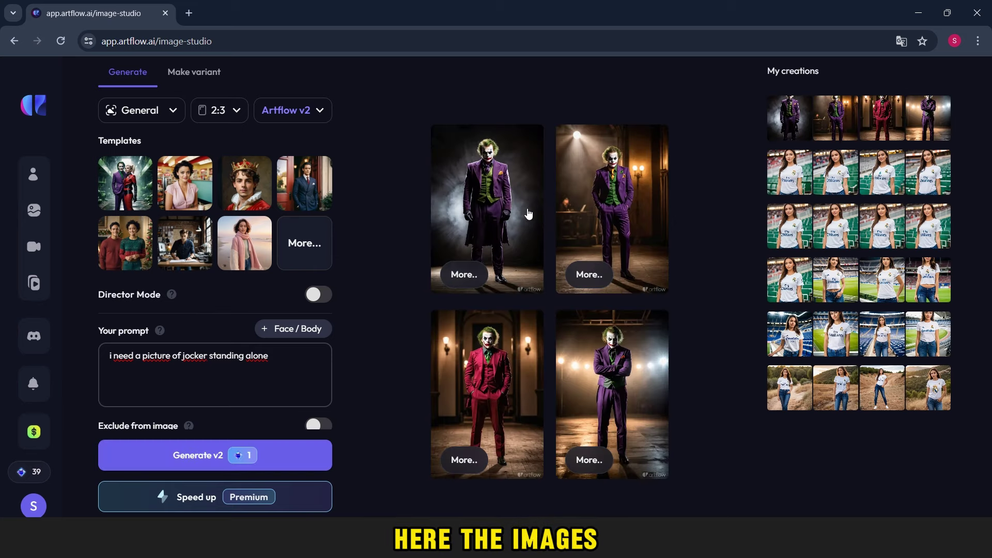
Step: Download the first Joker image with the smoky backdrop, then close its detail view
left_click(527, 208)
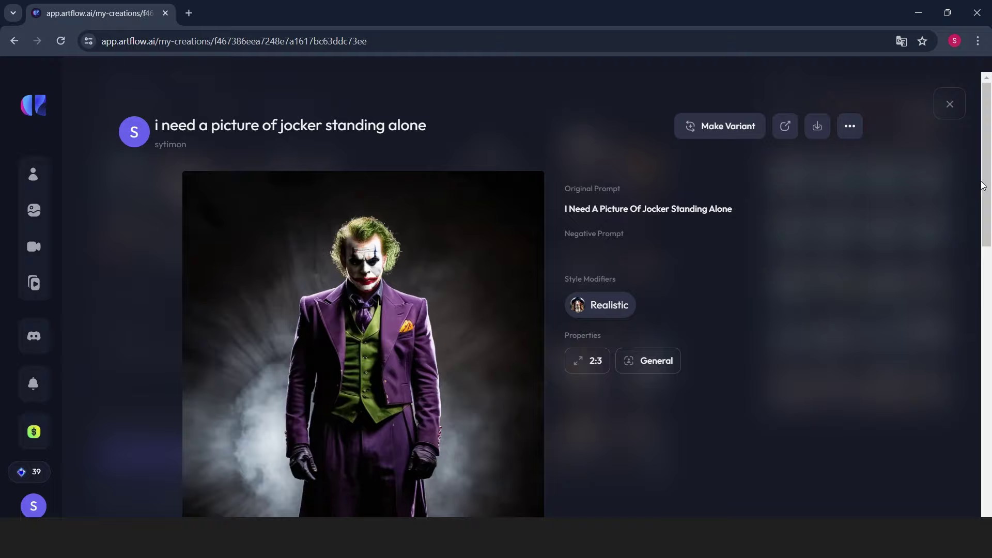
mouse_move(982, 185)
left_mouse_down()
mouse_move(989, 235)
mouse_move(989, 158)
left_mouse_up()
left_click(818, 127)
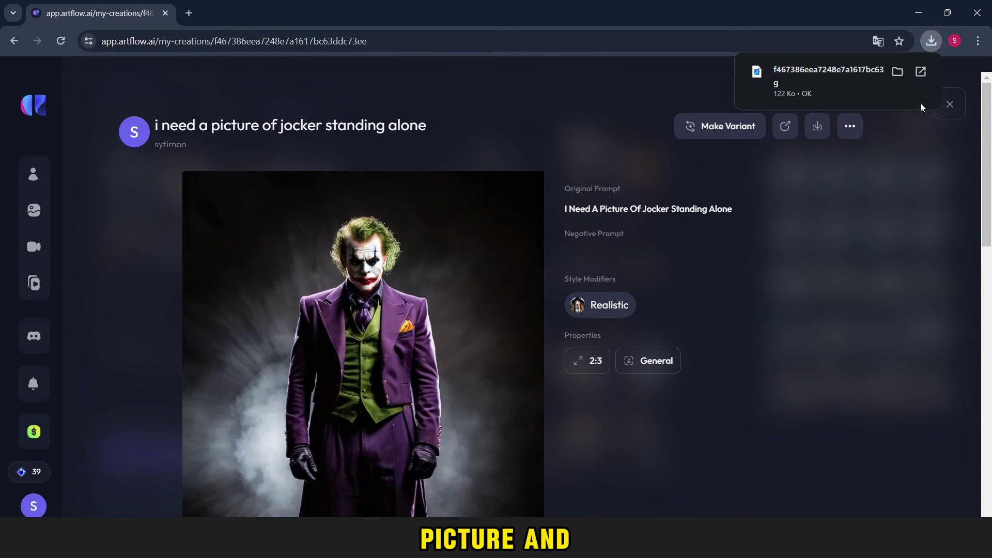
left_click(949, 115)
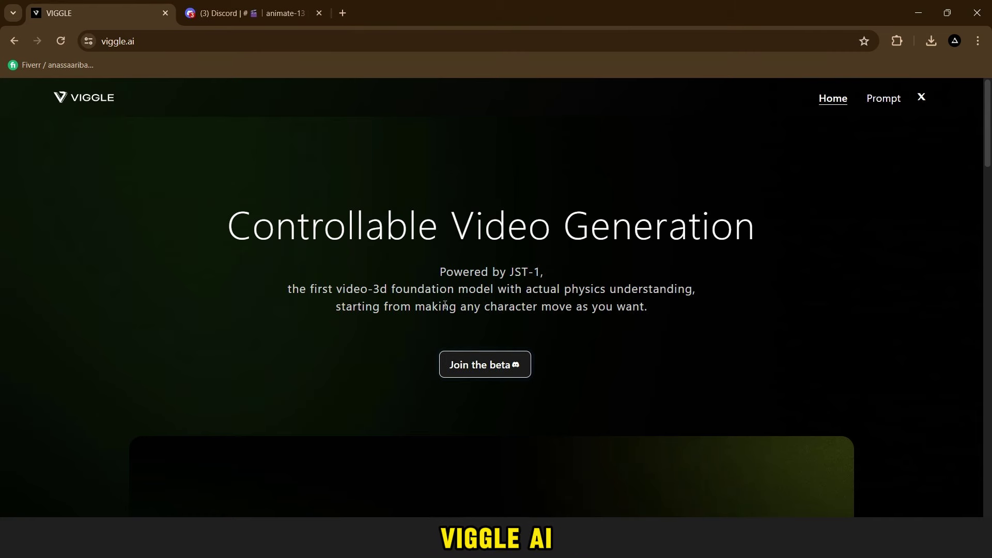
Step: Join the Viggle Discord server through Join the beta and Accepter l'invitation
left_click(469, 361)
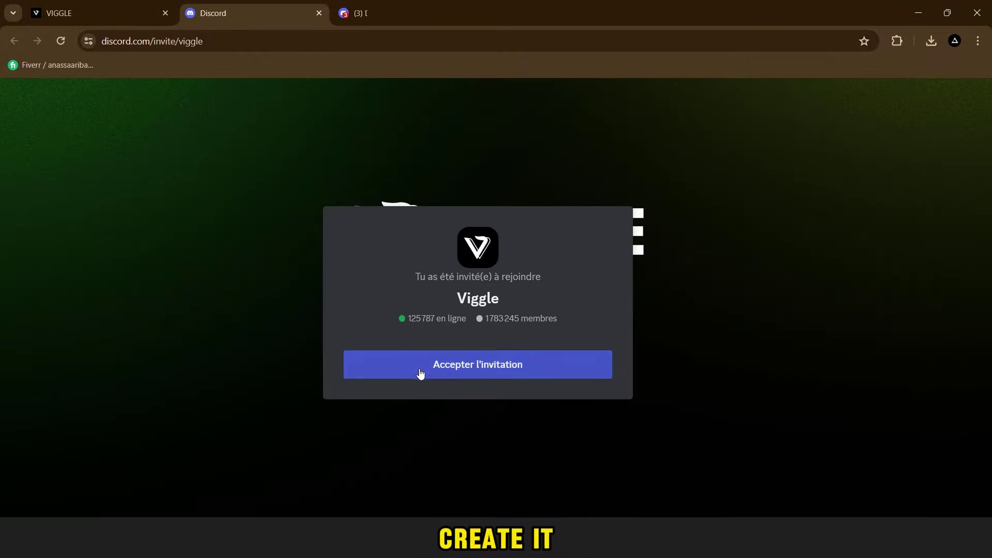
left_click(395, 370)
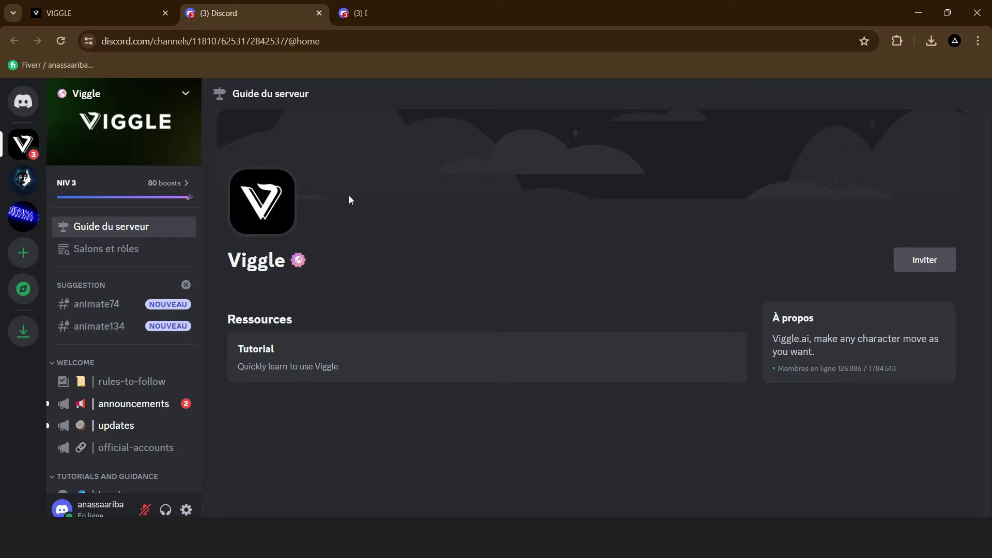
Step: Visit the getting-started channel, then return to animate-18 and catch up to the newest messages
left_click(487, 357)
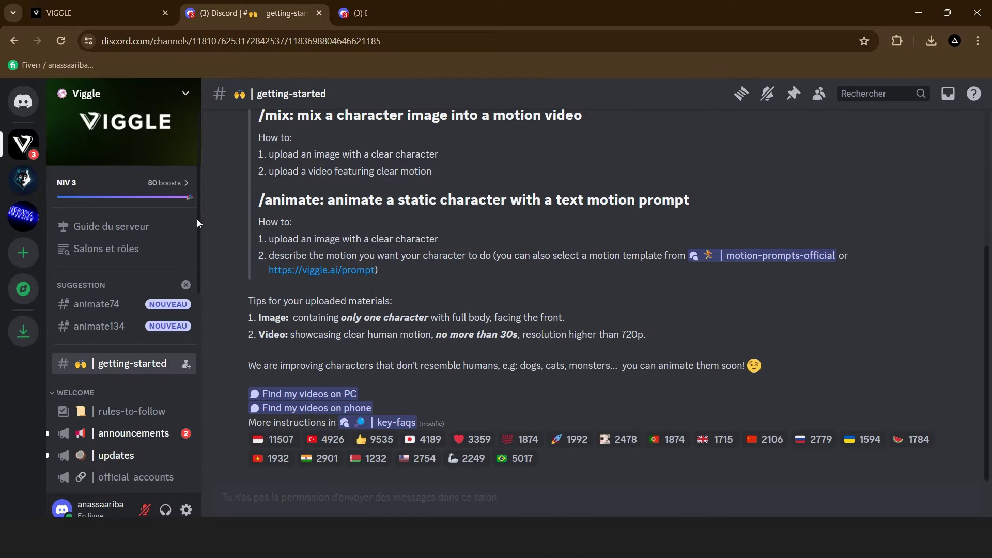
left_click_drag(199, 218, 195, 439)
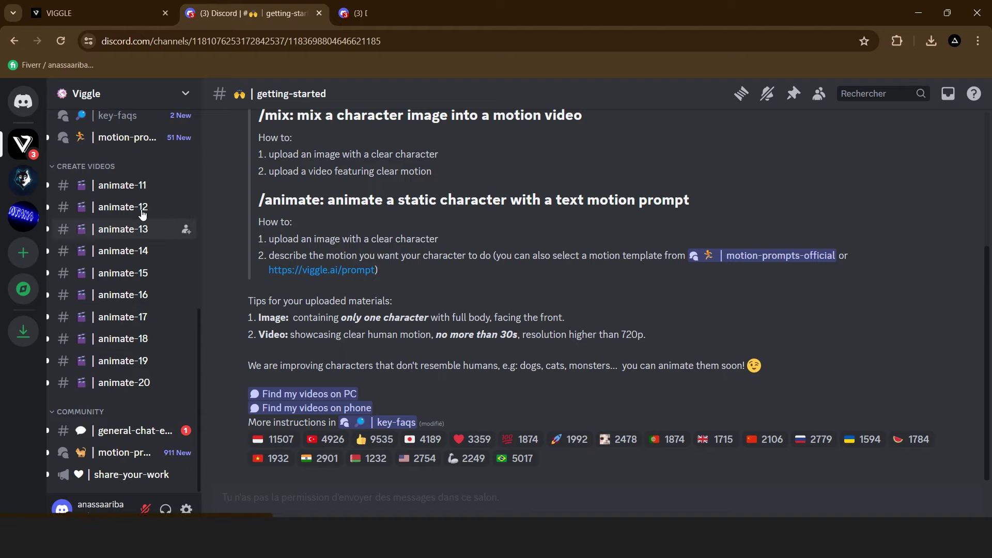
left_click(168, 341)
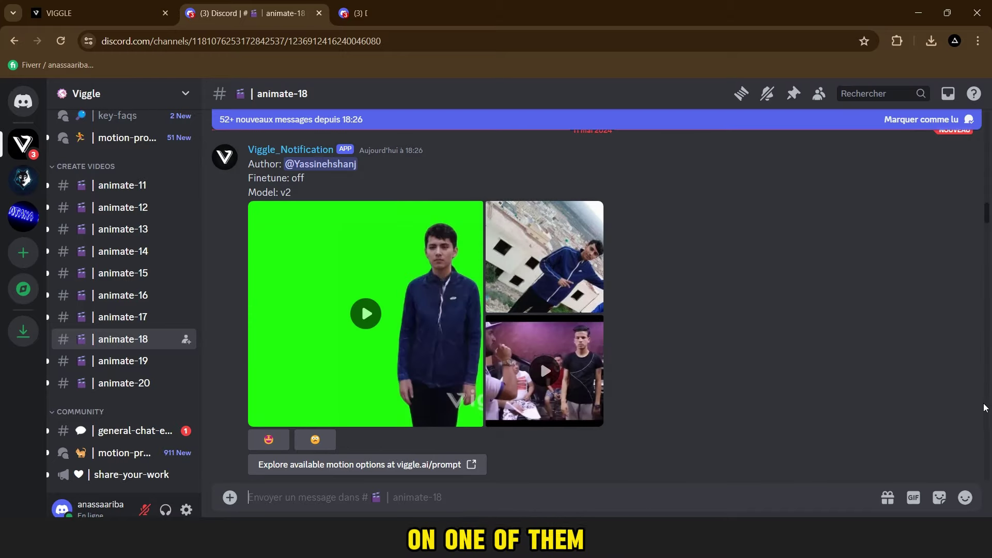
scroll(988, 406, "down", 3)
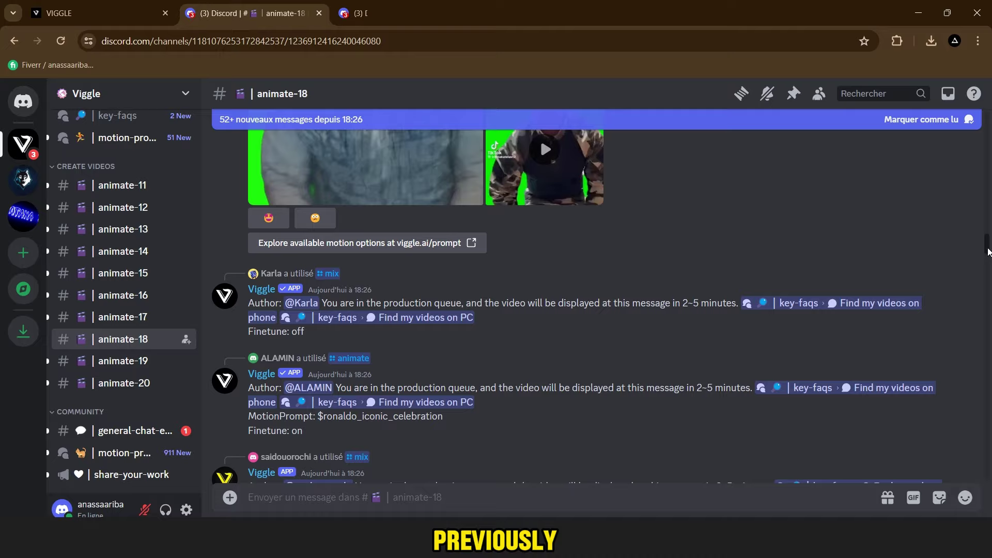
left_click_drag(989, 247, 989, 319)
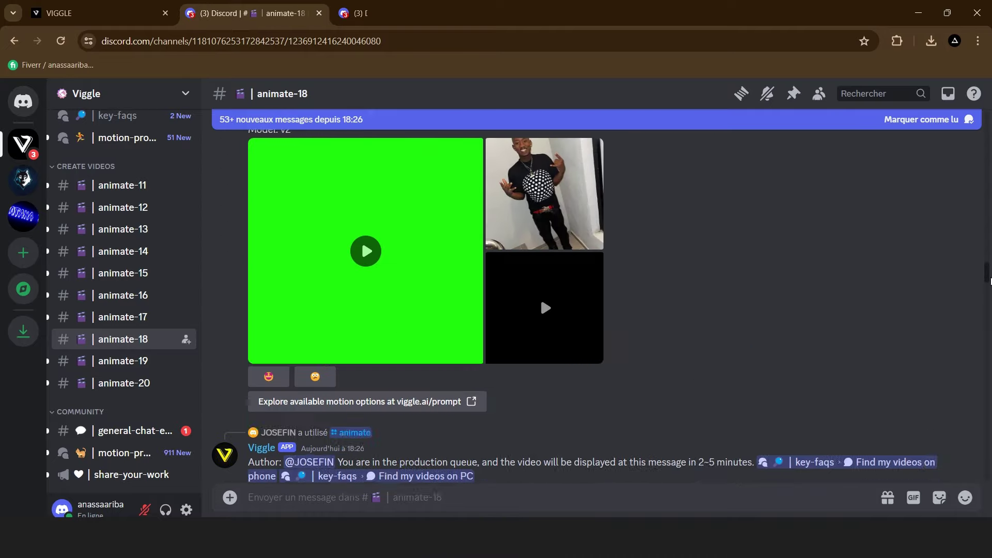
scroll(543, 310, "up", 2)
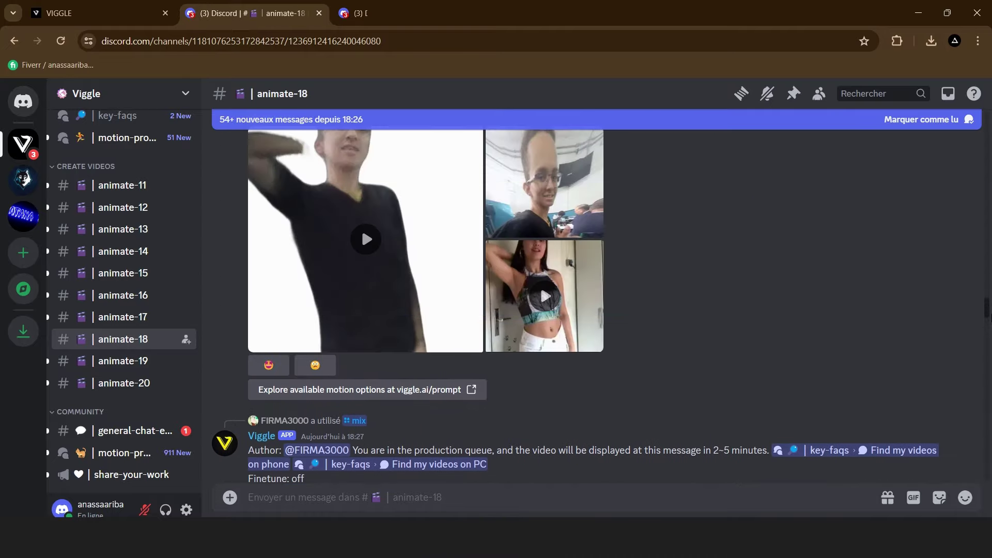
scroll(565, 465, "down", 5)
scroll(565, 465, "down", 5)
scroll(565, 465, "down", 5)
scroll(564, 496, "down", 3)
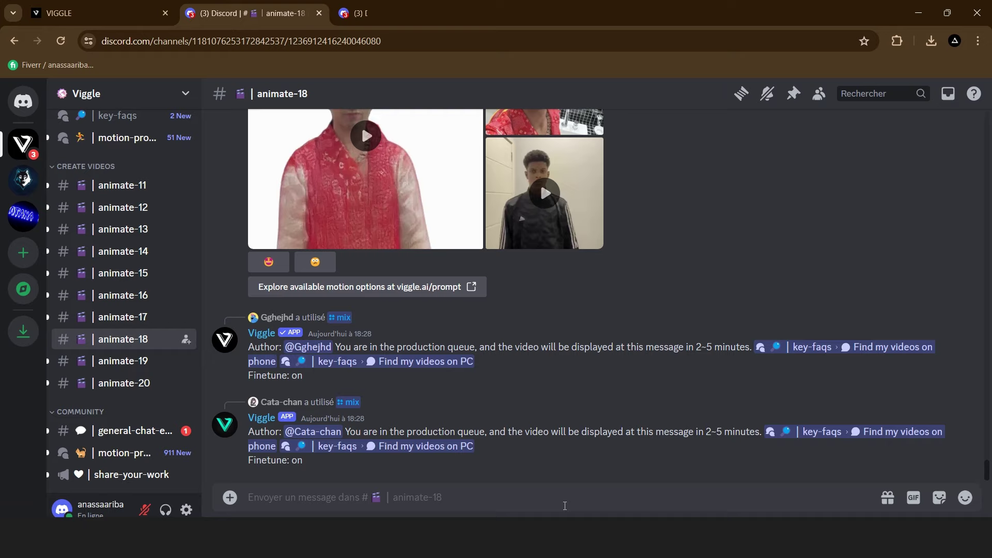
type("/")
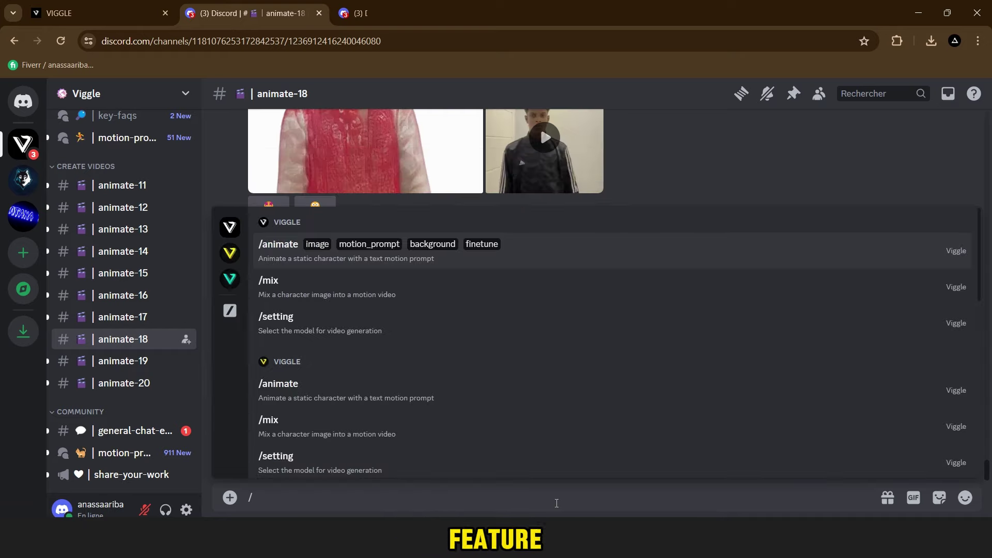
Step: Send /mix with the Joker image, video.mp4, Green background and finetune On
left_click(294, 289)
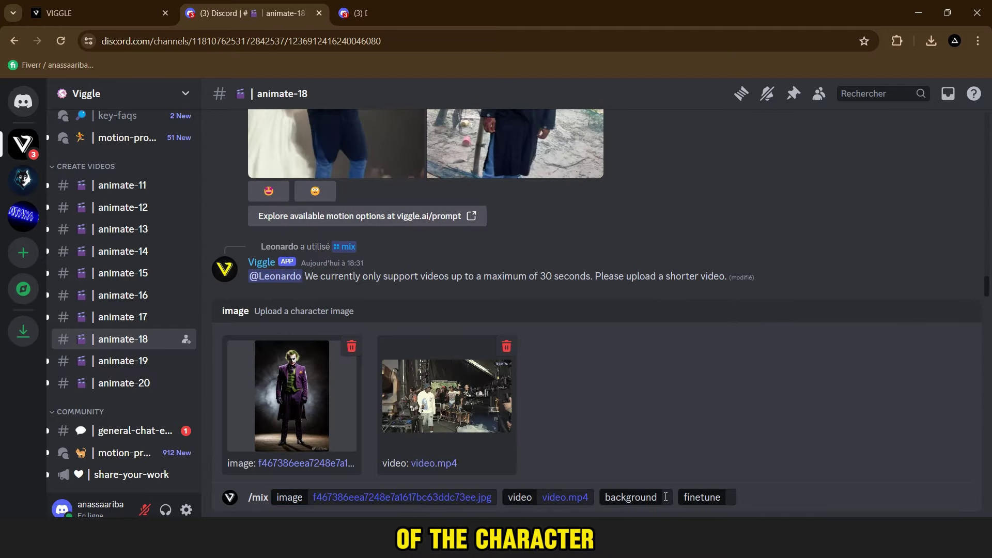
left_click(665, 496)
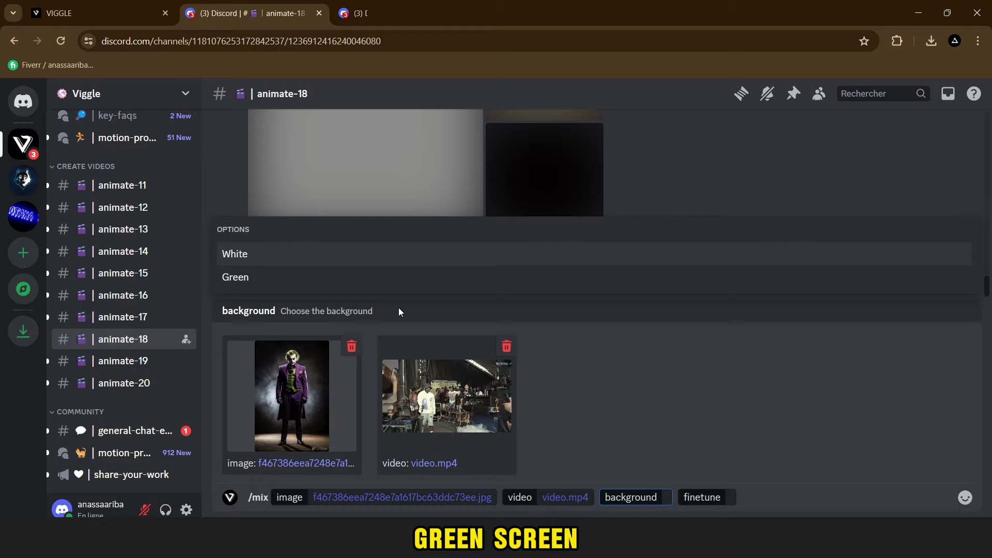
left_click(271, 281)
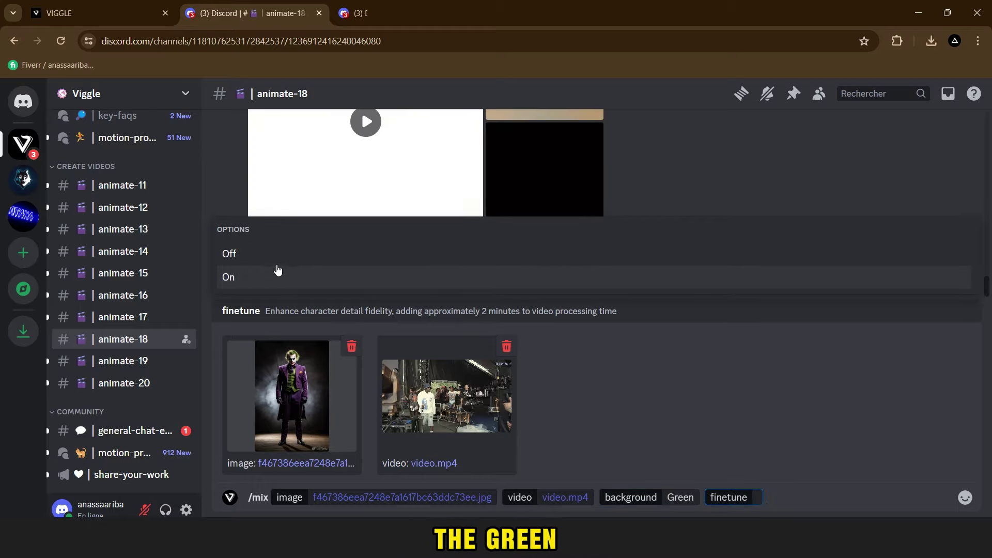
left_click(279, 276)
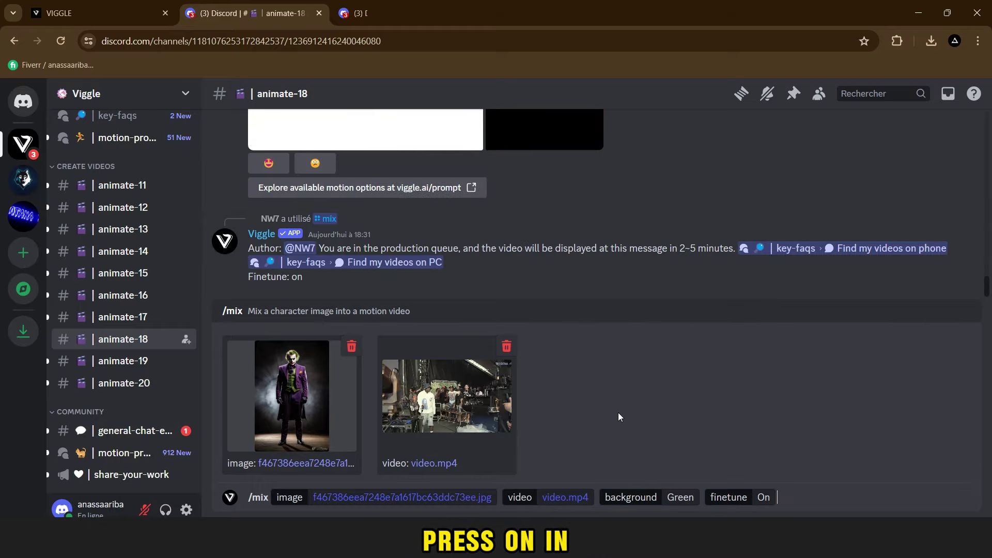
key("Return")
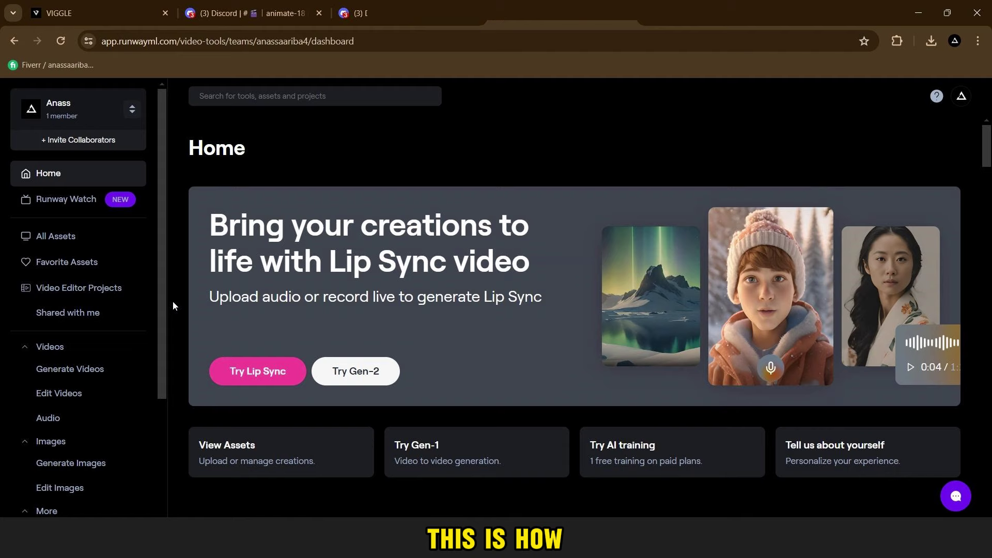
Step: Search the Runway dashboard for 'in' to find the Inpainting tool
left_click(270, 96)
type("in")
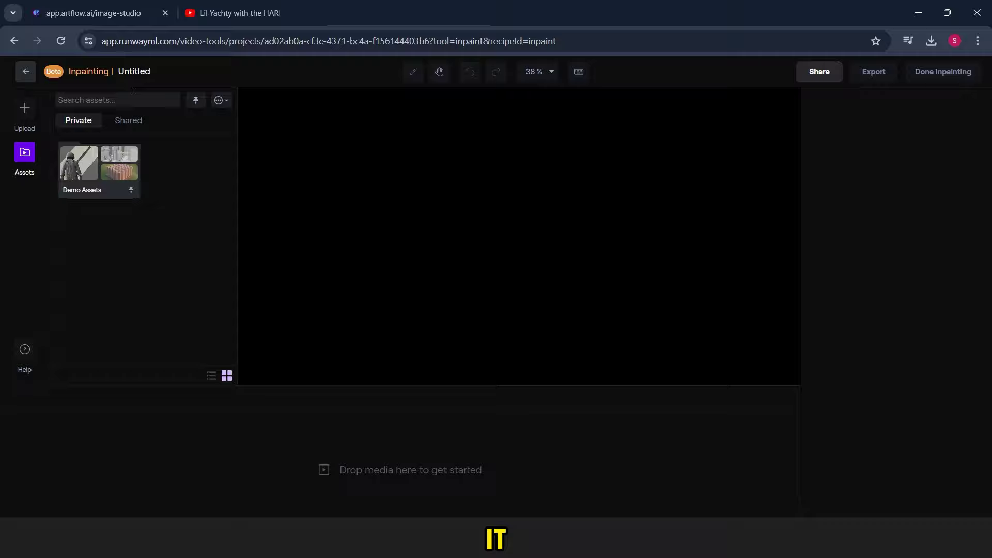
Step: Upload video.mp4 and add it to the Inpainting timeline
left_click(28, 116)
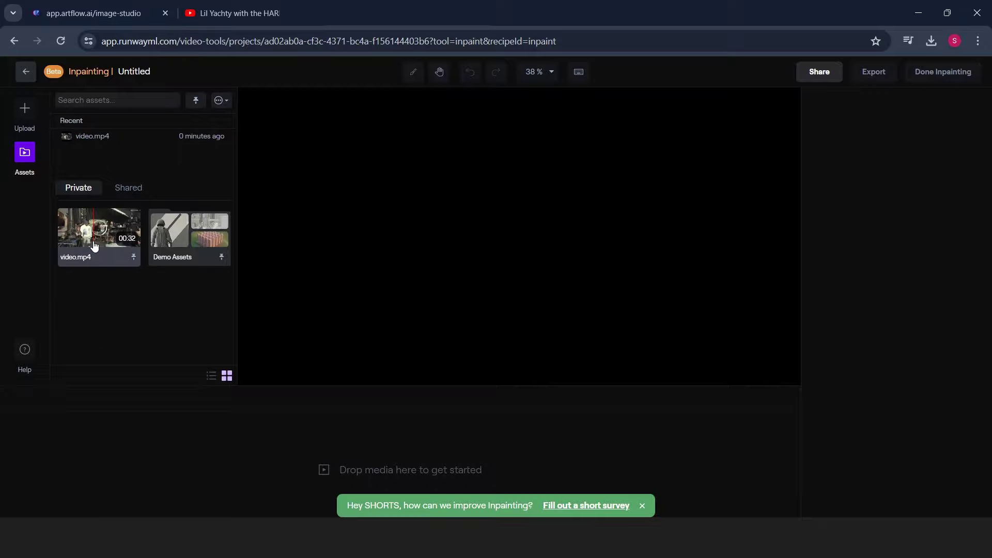
left_click(93, 231)
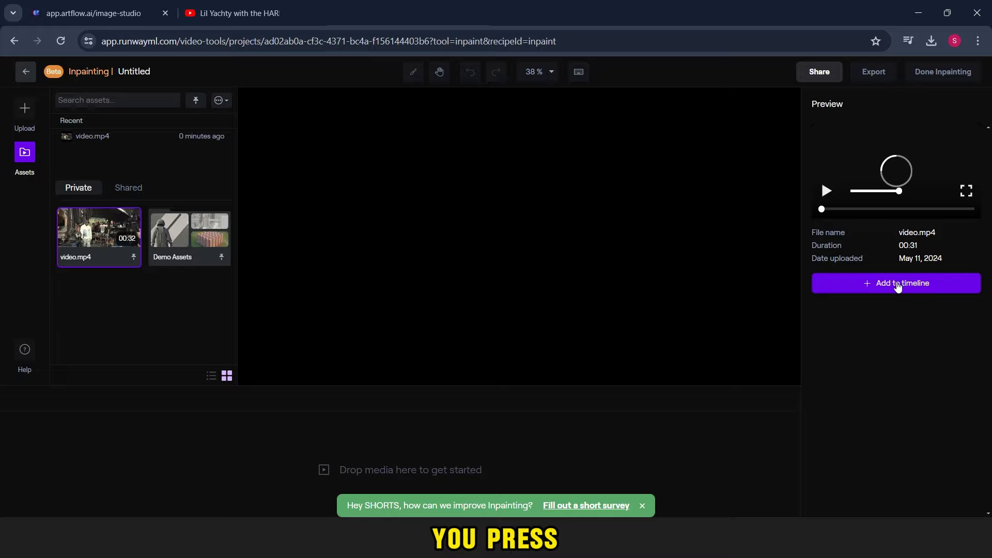
left_click(897, 284)
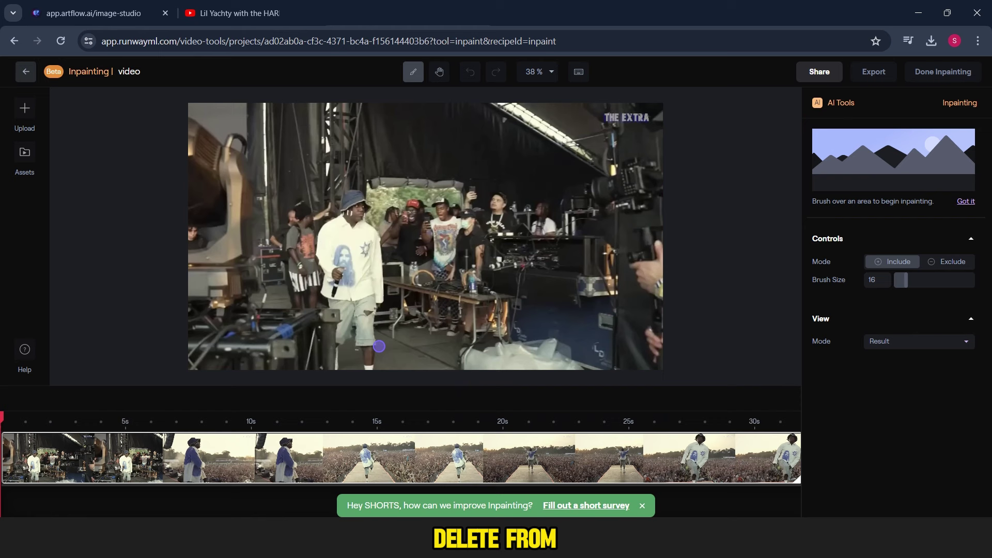
Step: Paint a first inpainting stroke, then move the playhead to 00:07.46
mouse_move(370, 367)
left_mouse_down()
mouse_move(379, 250)
mouse_move(374, 235)
mouse_move(354, 243)
mouse_move(368, 293)
mouse_move(361, 345)
mouse_move(338, 325)
mouse_move(322, 242)
mouse_move(352, 243)
mouse_move(347, 264)
mouse_move(358, 260)
mouse_move(341, 295)
mouse_move(356, 296)
left_mouse_up()
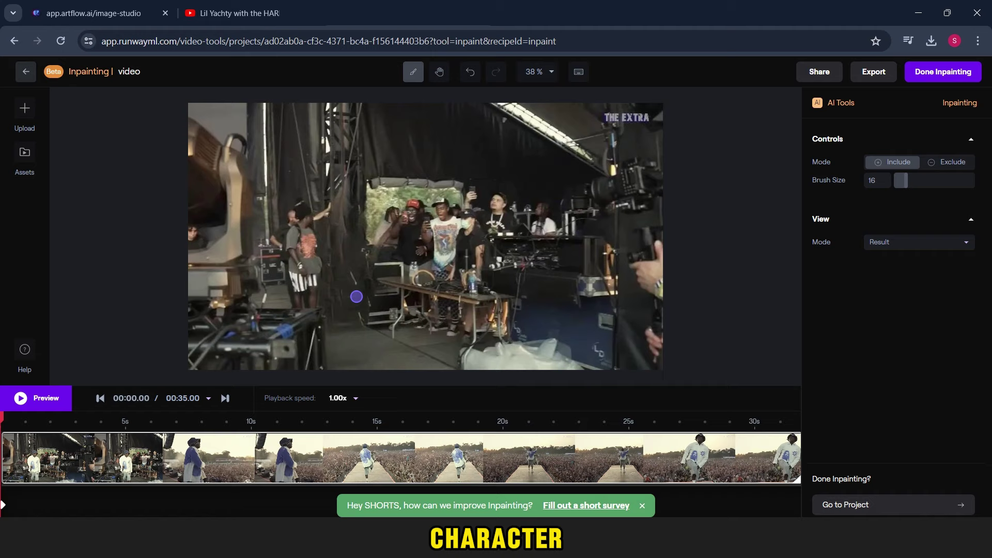
left_click(56, 423)
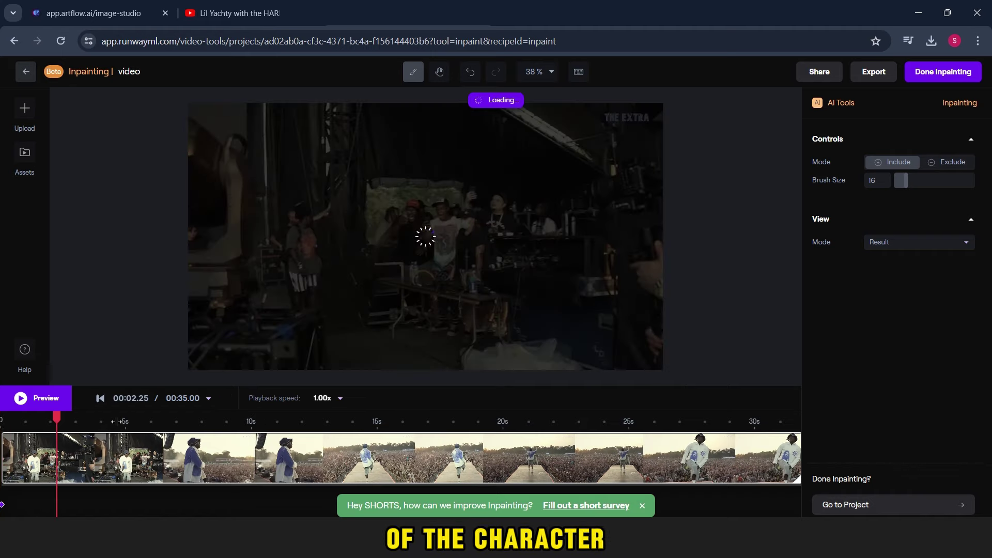
left_click(204, 422)
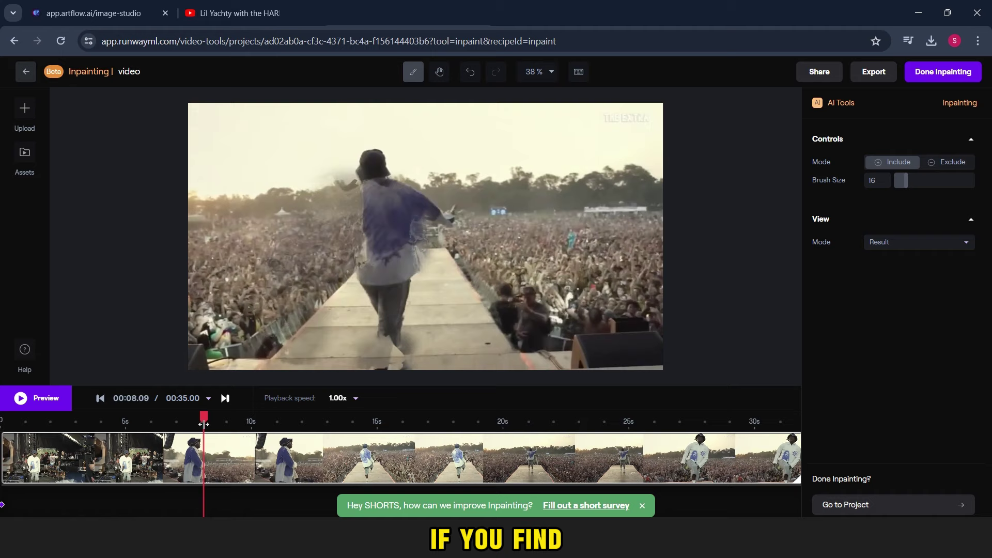
left_click(186, 423)
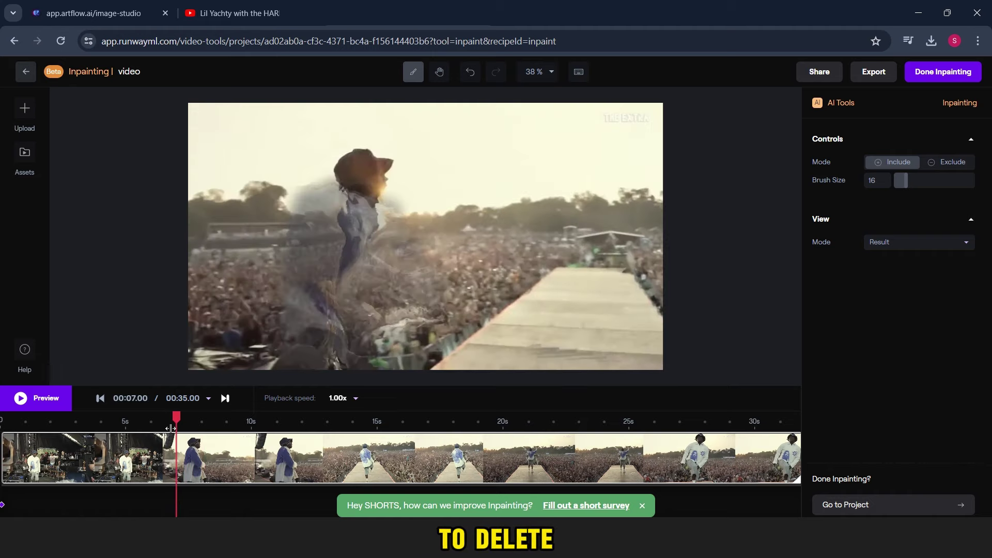
left_click_drag(187, 423, 154, 421)
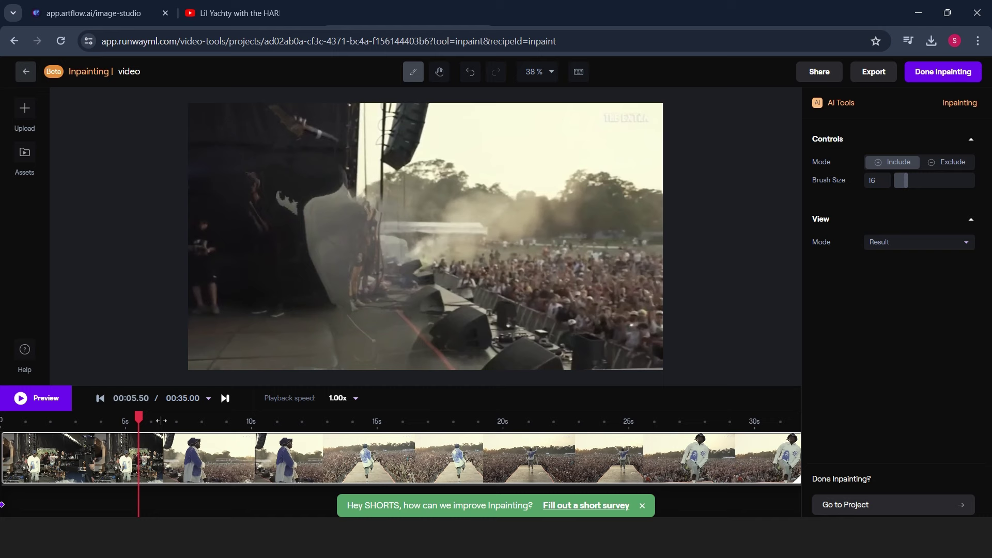
left_click(188, 423)
Step: Mask the performer's side, head and feet to erase him, then return to 00:06.34
left_click_drag(402, 363, 387, 262)
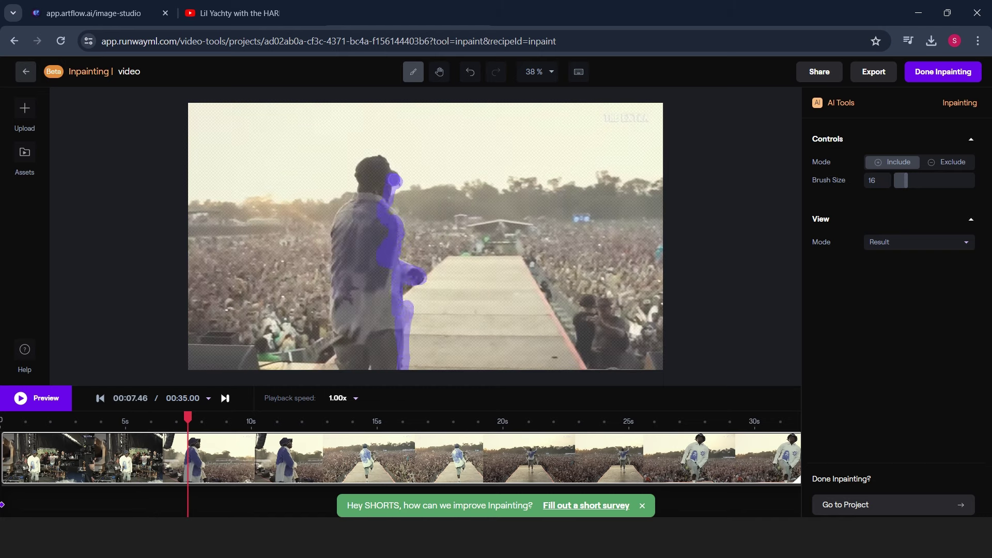
left_click_drag(360, 166, 371, 190)
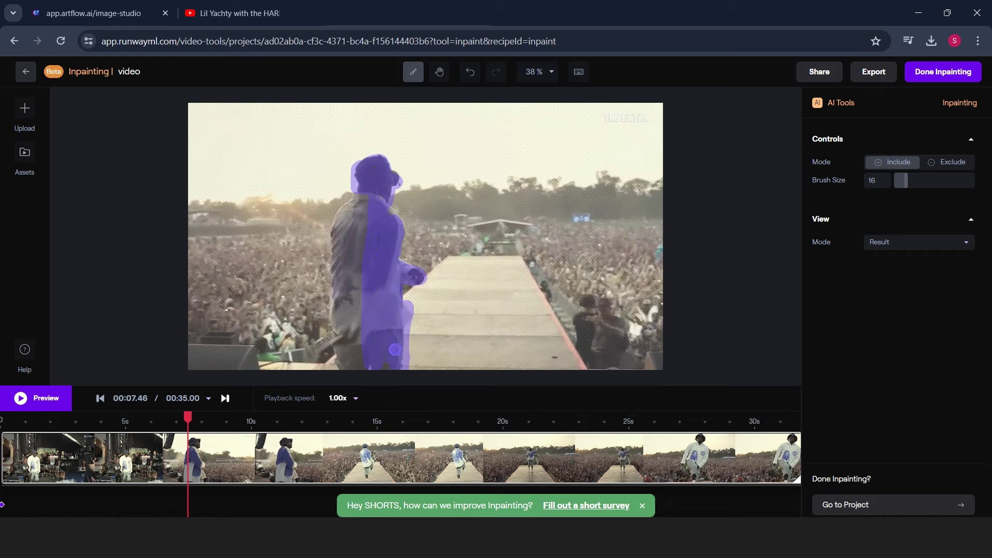
mouse_move(356, 359)
left_mouse_down()
mouse_move(313, 359)
mouse_move(355, 254)
left_mouse_up()
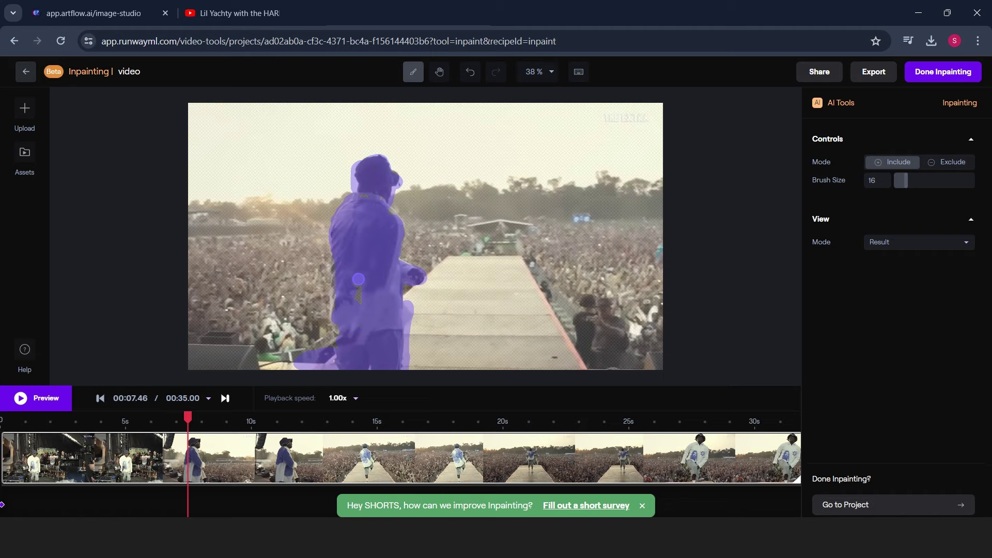
left_click_drag(337, 233, 335, 244)
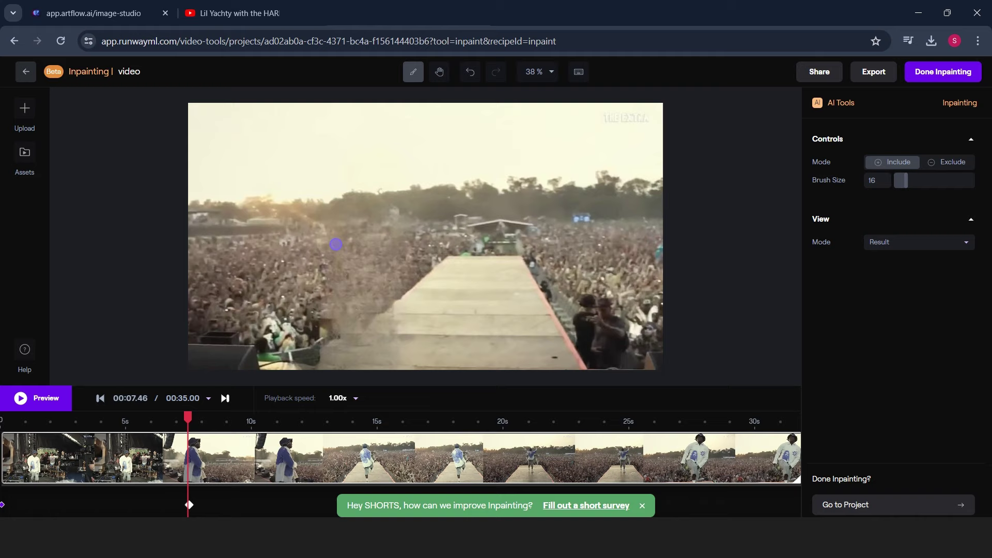
left_click(218, 421)
left_click(167, 424)
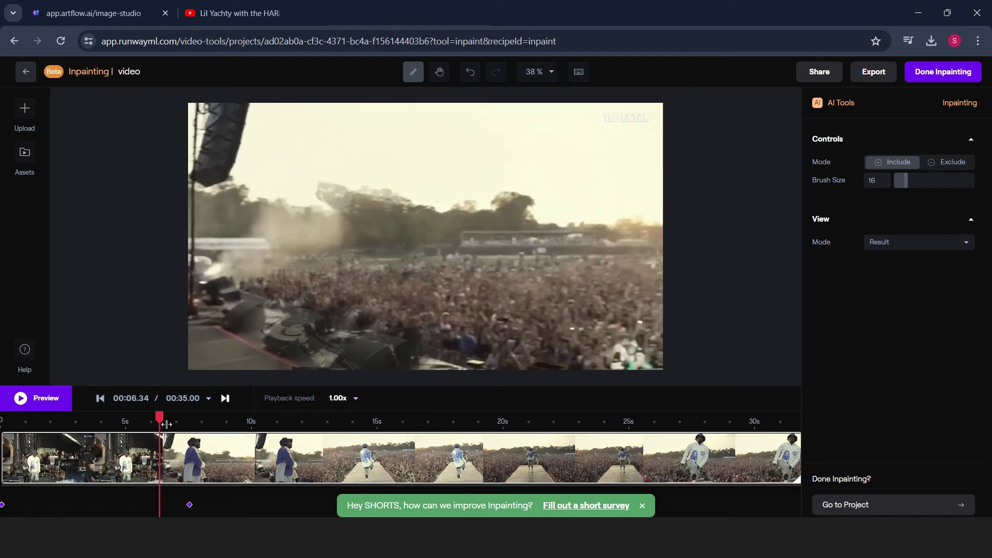
Step: Move to the next shot and mask the dancer's body, waist and hip to remove him
left_click_drag(167, 423, 389, 423)
mouse_move(458, 332)
left_mouse_down()
mouse_move(482, 353)
mouse_move(456, 316)
left_mouse_up()
left_click_drag(456, 277, 427, 233)
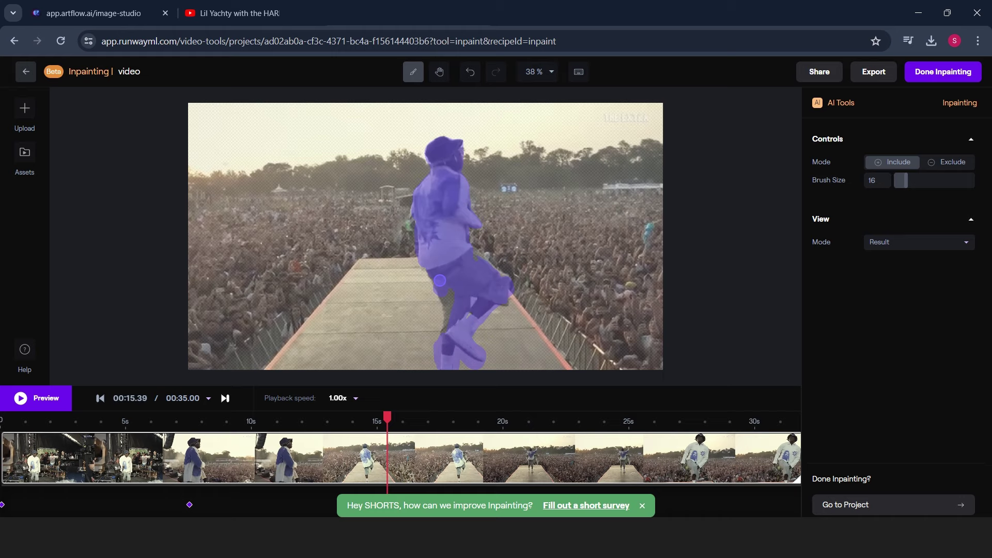
left_click_drag(454, 274, 444, 268)
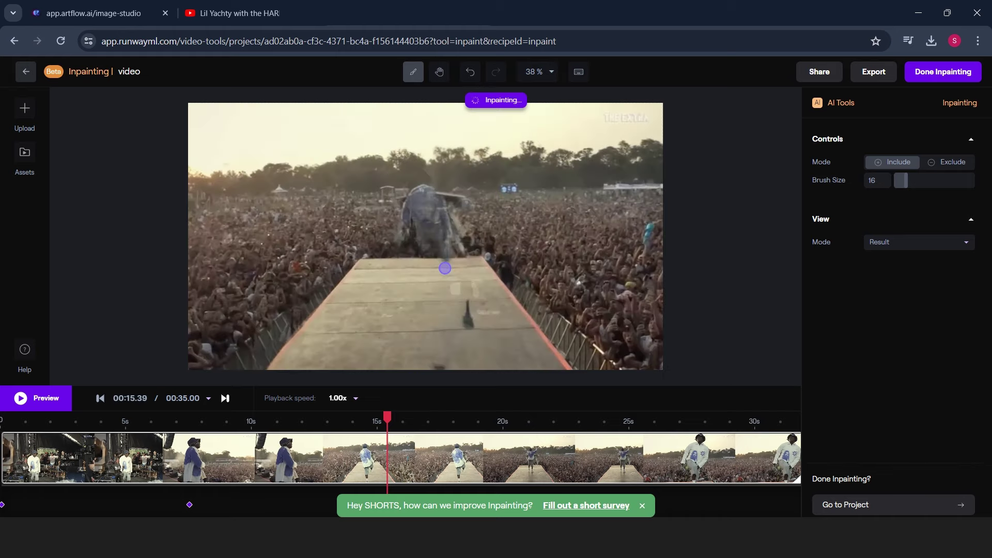
Step: Scrub through later frames up to about 31 s to check the dancer is erased
left_click(406, 419)
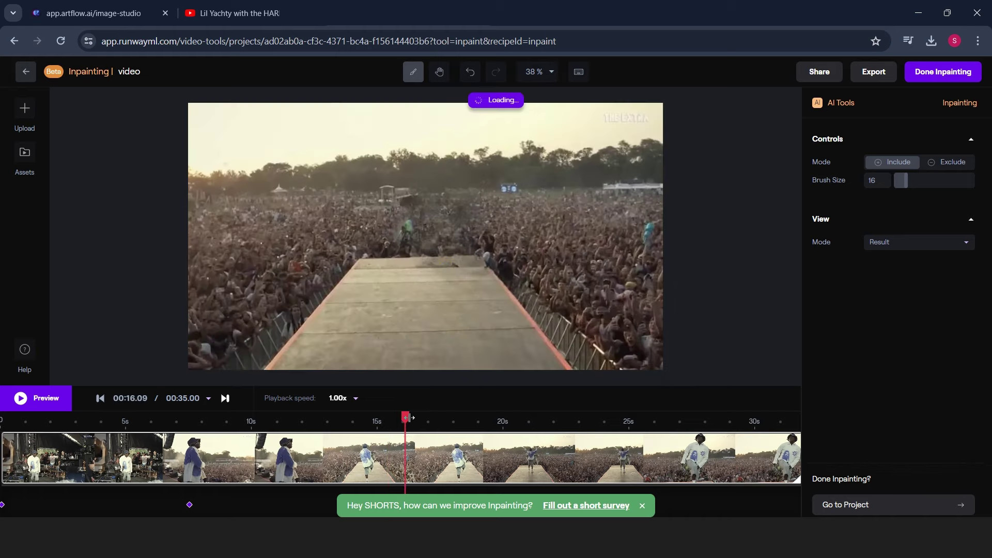
left_click_drag(410, 419, 446, 420)
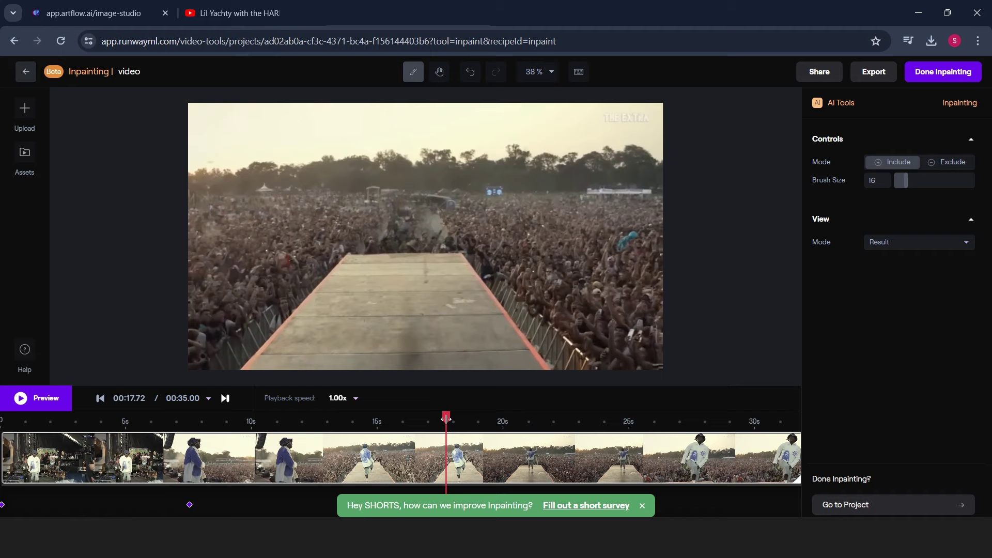
left_click(475, 418)
left_click(525, 419)
left_click(586, 422)
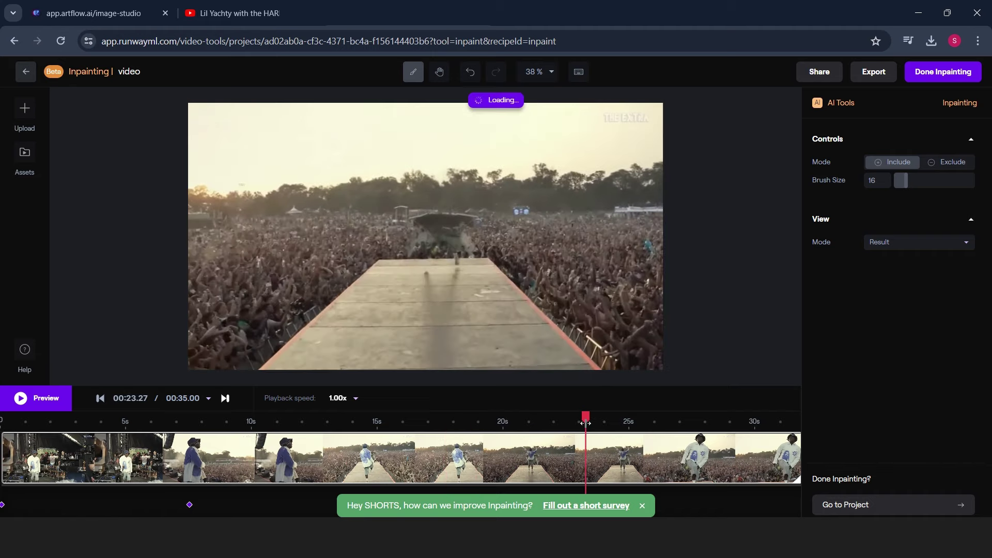
left_click(634, 421)
left_click(709, 422)
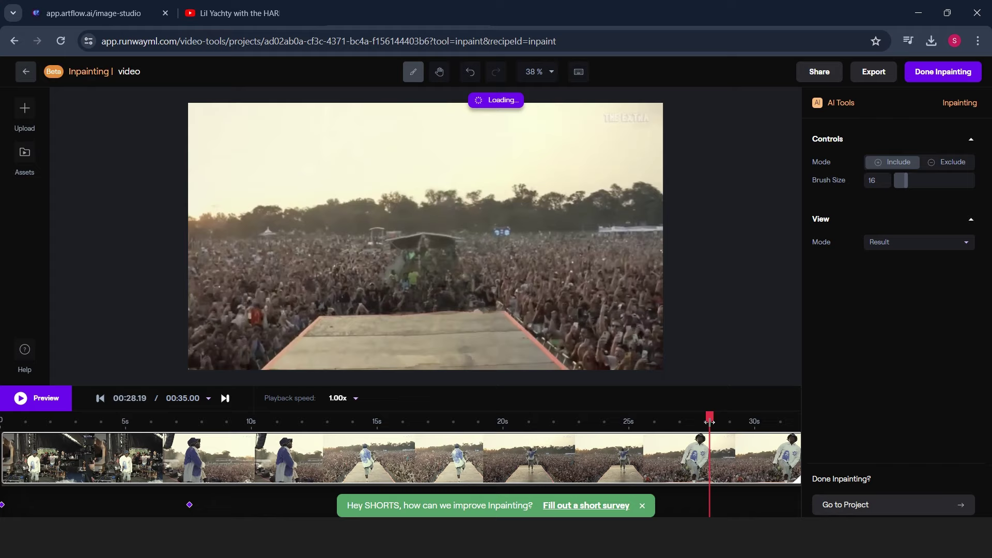
left_click(731, 422)
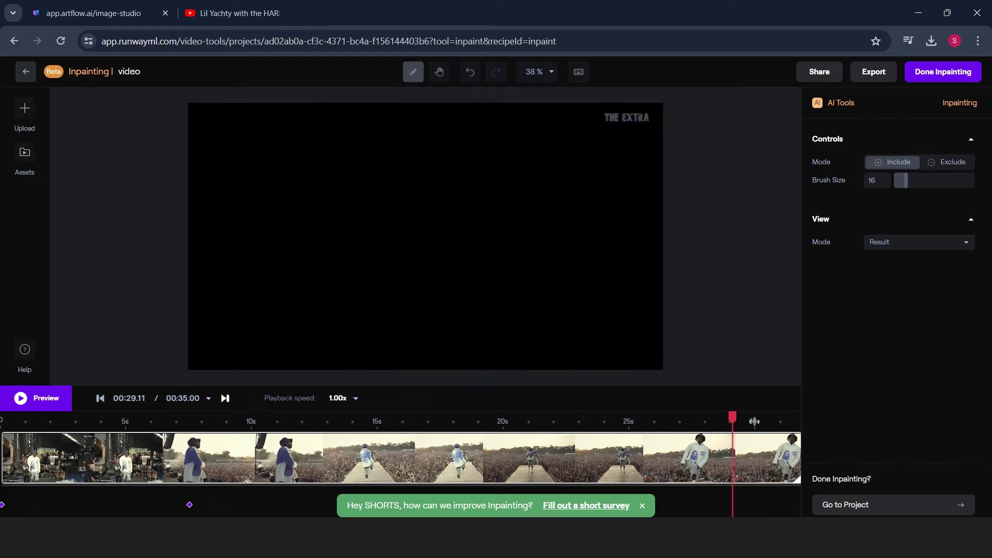
left_click(587, 422)
left_click(658, 422)
left_click(720, 422)
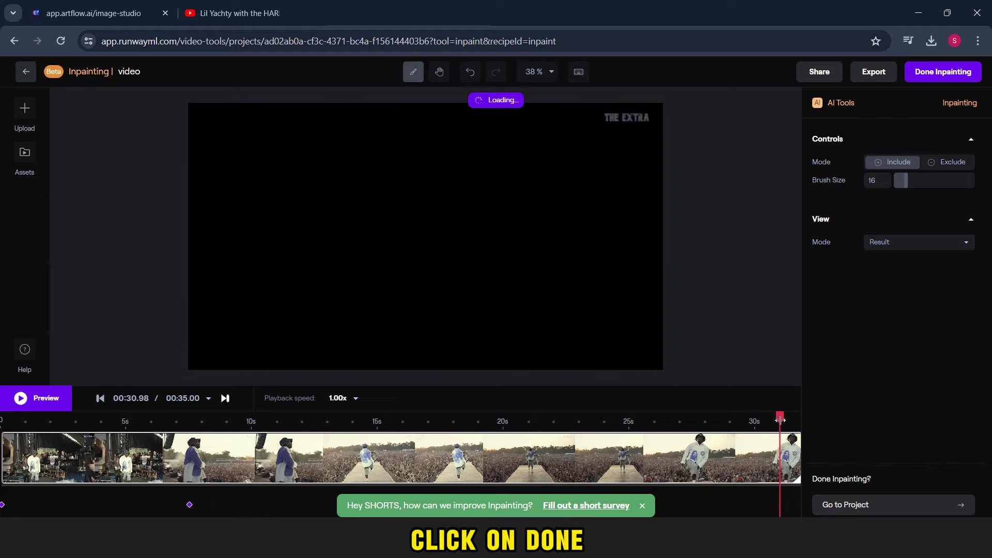
Step: Finish inpainting, export the video as a 720p MP4, and go to the Home dashboard
left_click(937, 71)
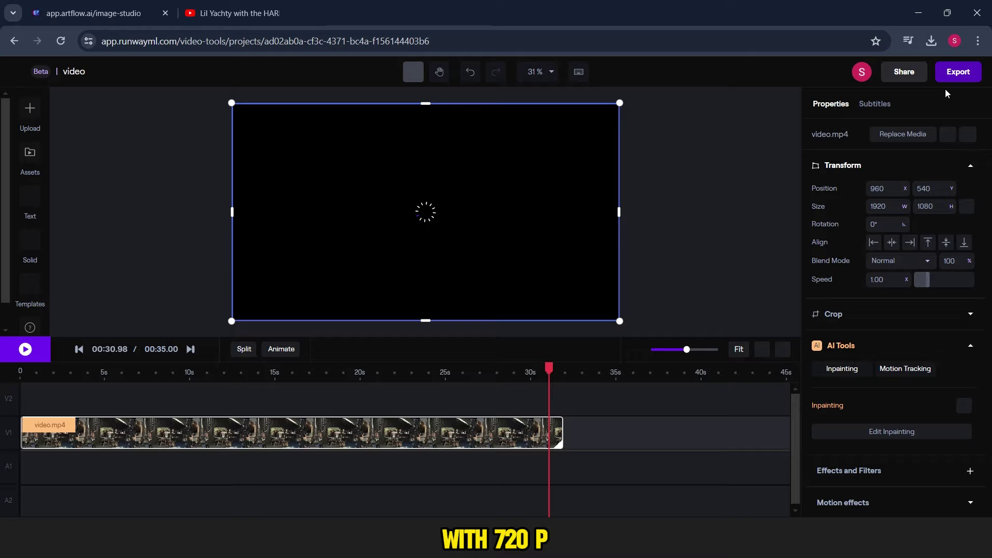
left_click(959, 71)
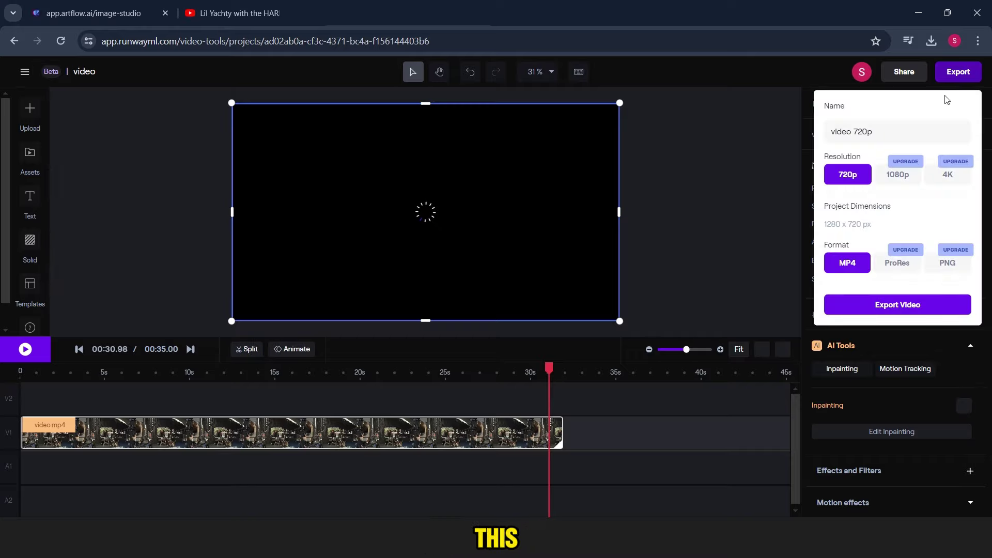
left_click(873, 300)
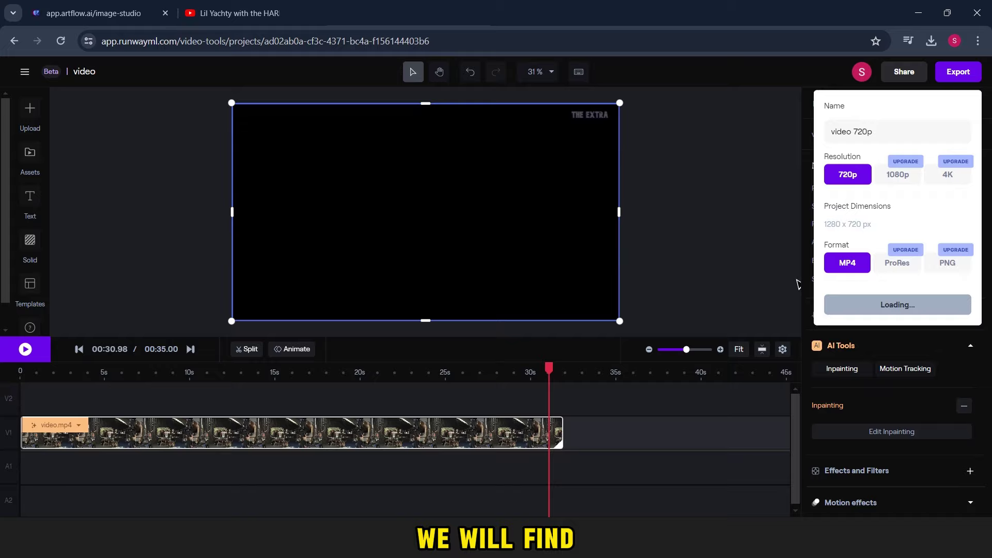
left_click(25, 72)
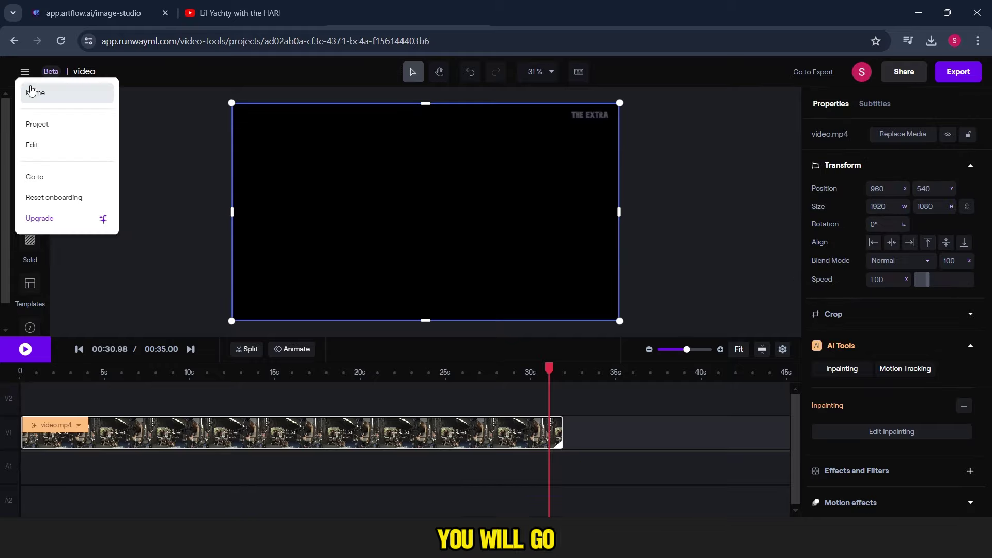
left_click(35, 96)
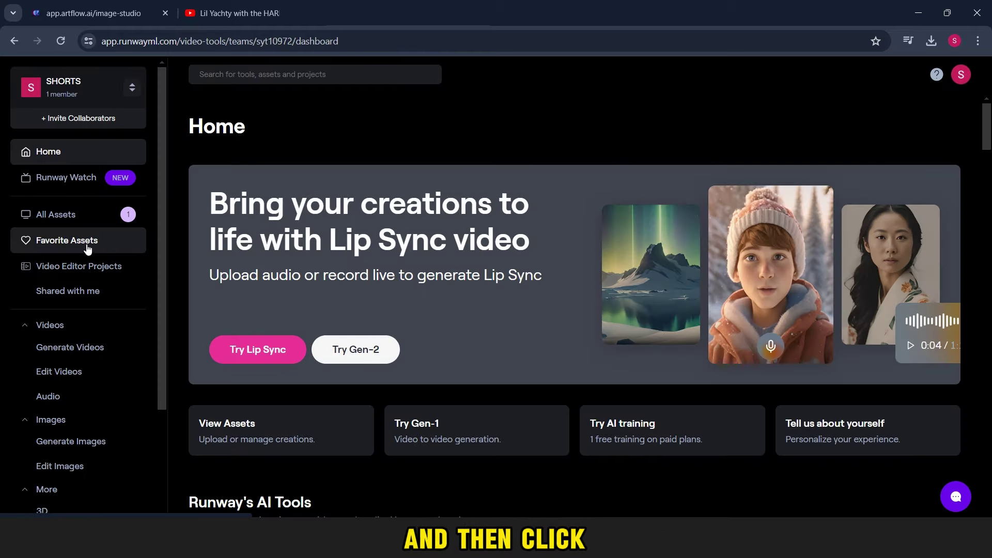
Step: Open the exported 720p.mp4 from Recently exported on the All Assets page
left_click(82, 221)
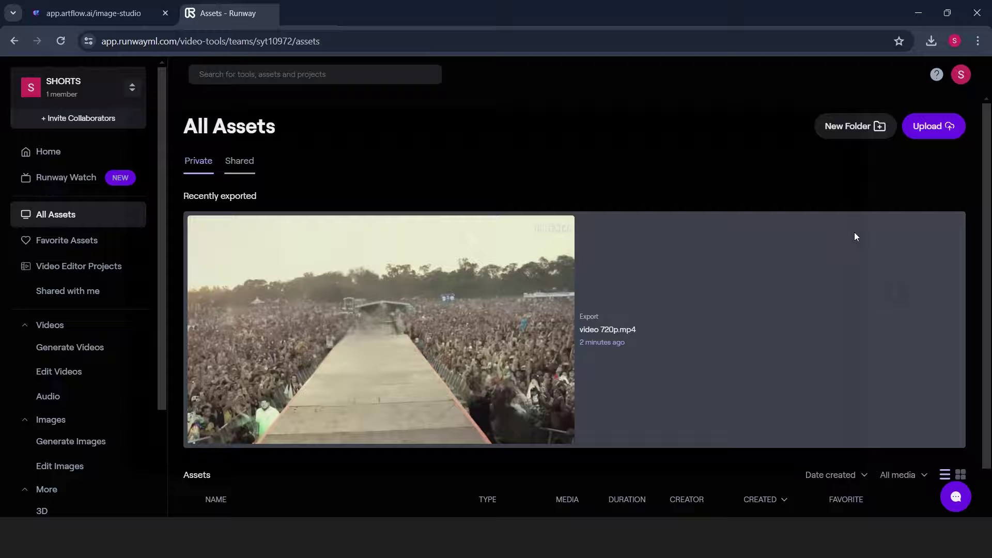
left_click(854, 233)
left_click(906, 102)
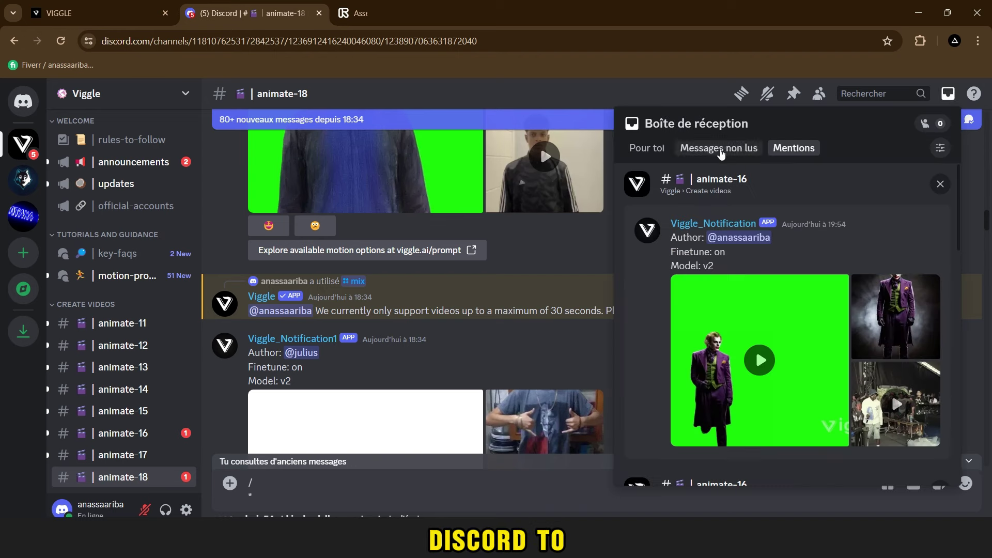
Step: Download Viggle's green-screen character video from the Discord Mentions inbox
left_click(661, 154)
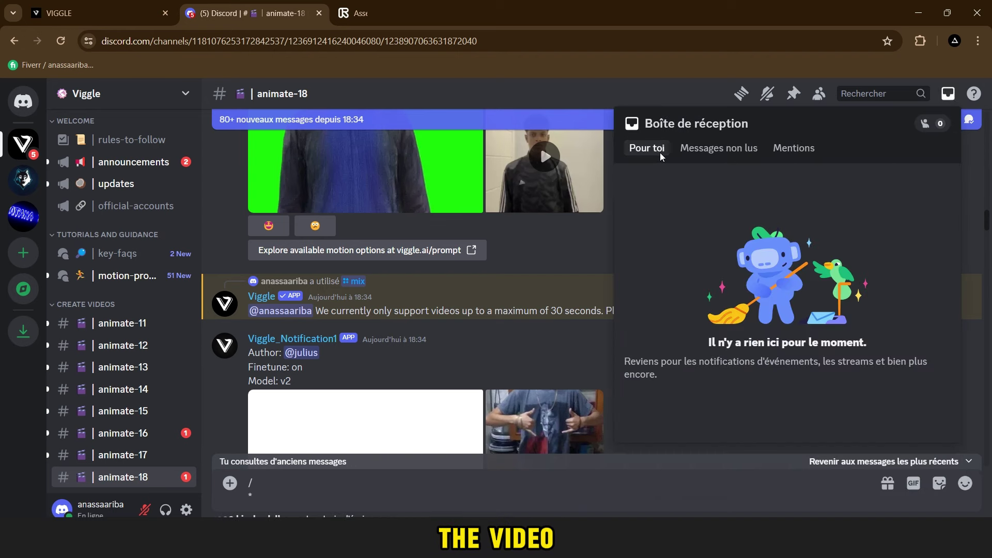
left_click(788, 147)
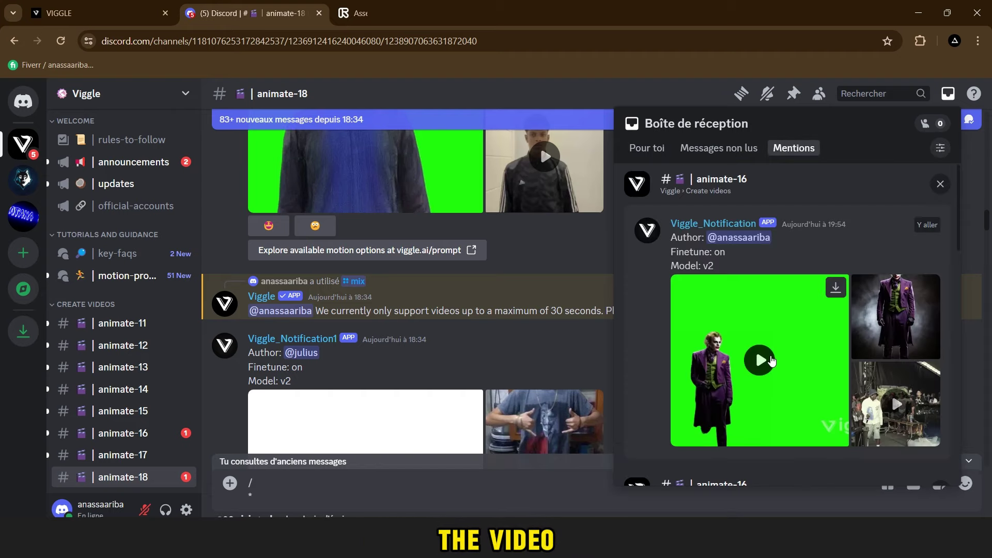
left_click(836, 287)
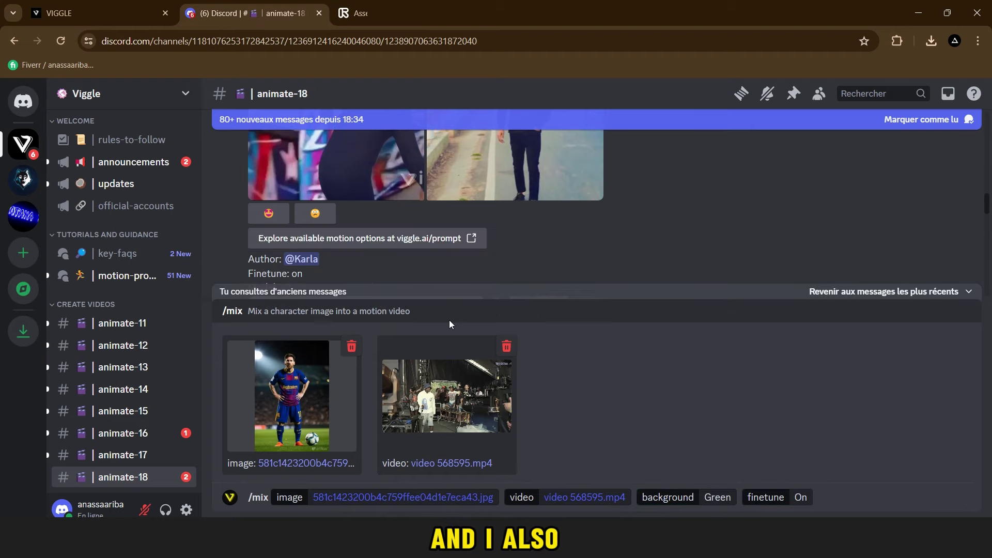
mouse_move(542, 279)
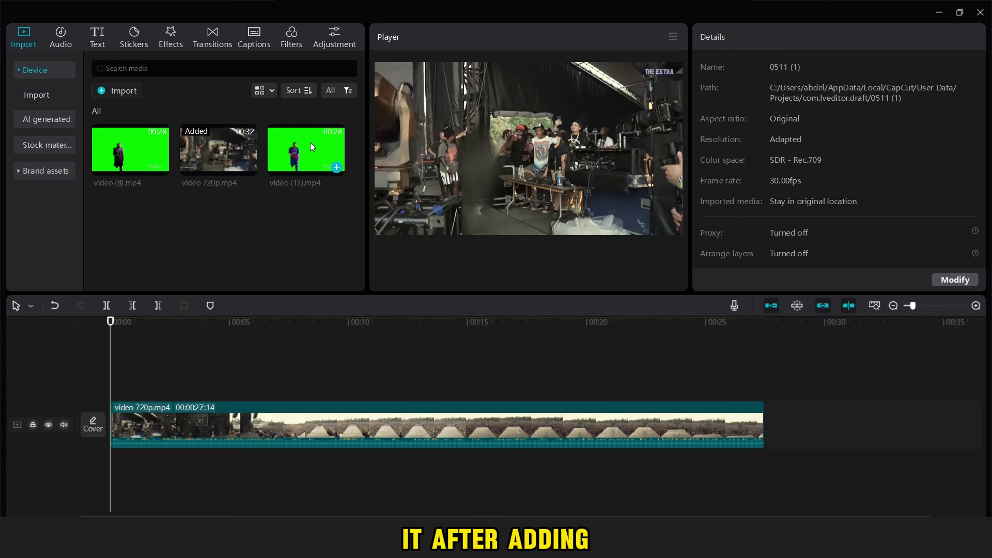
Step: Drag video (13).mp4 from the media bin onto the timeline
mouse_move(310, 142)
left_mouse_down()
mouse_move(204, 342)
mouse_move(114, 407)
mouse_move(317, 368)
left_mouse_up()
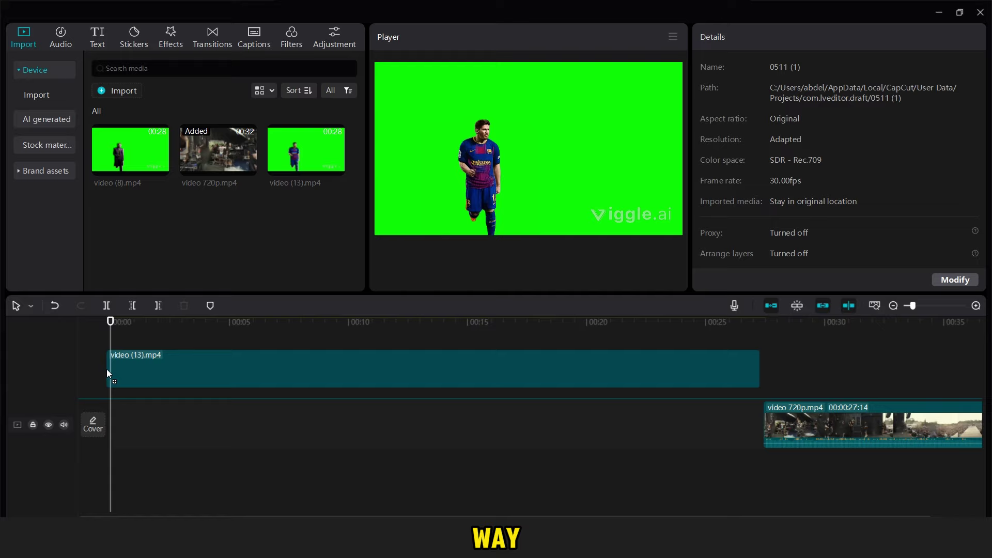
Step: Place the Messi clip above the festival video and chroma-key green at intensity and shadow 100
left_click_drag(318, 373, 106, 374)
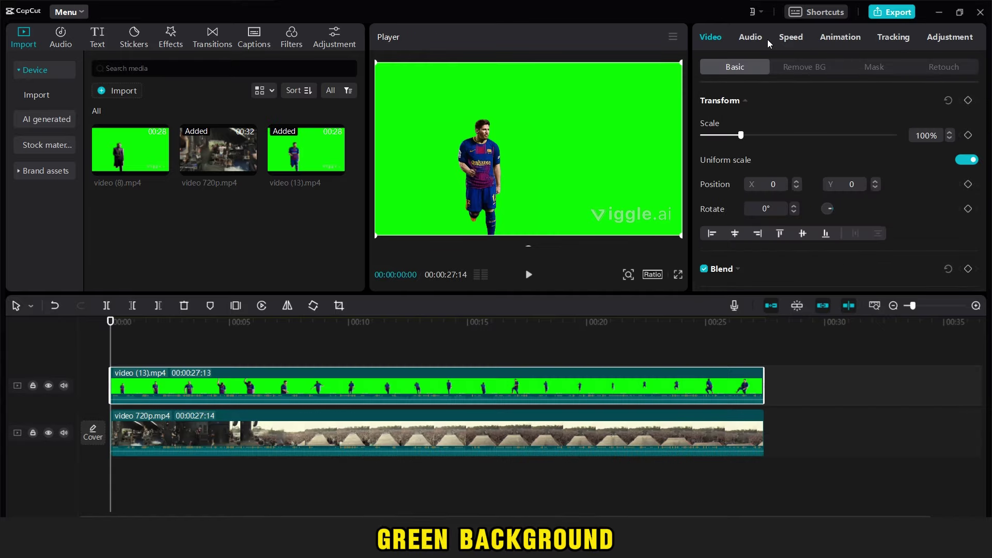
left_click(799, 69)
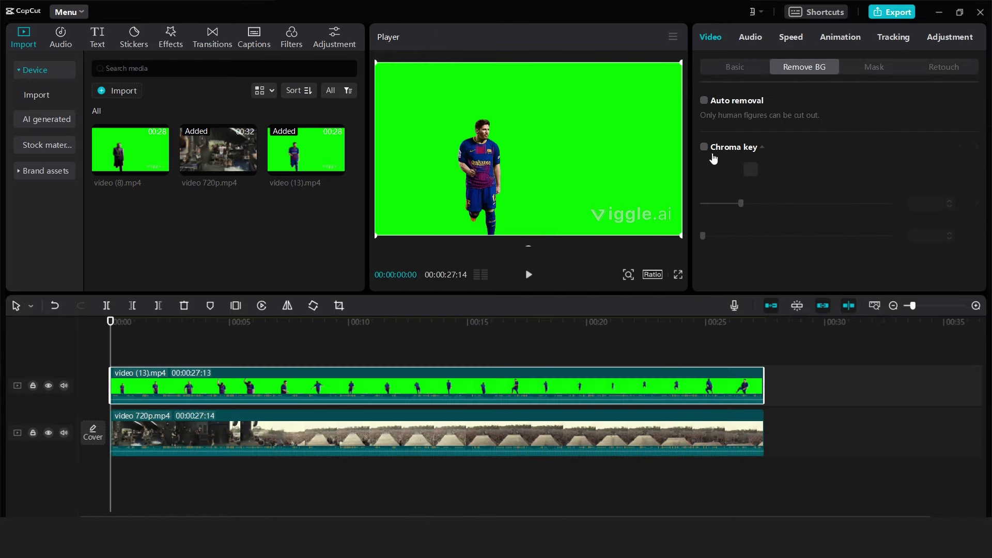
left_click(705, 148)
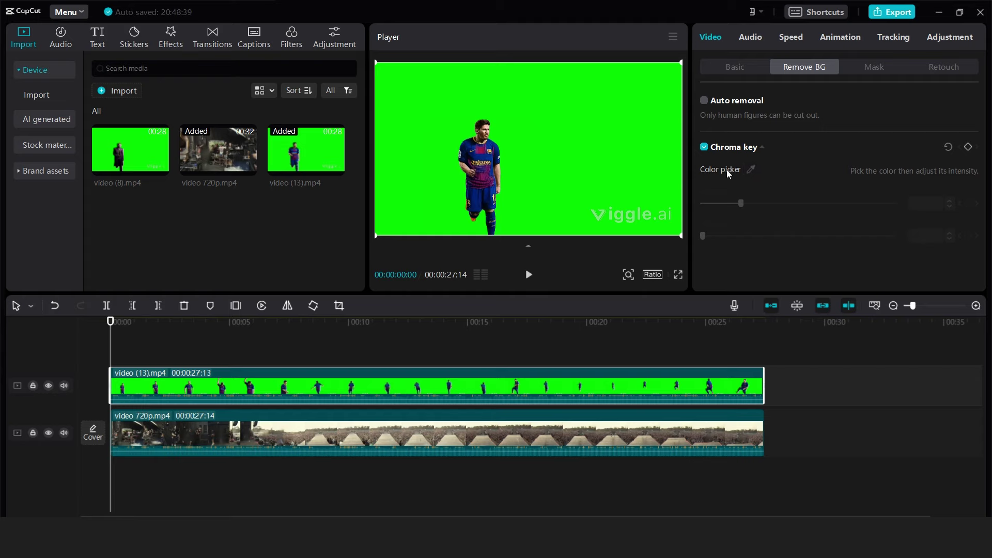
left_click(751, 172)
left_click(641, 157)
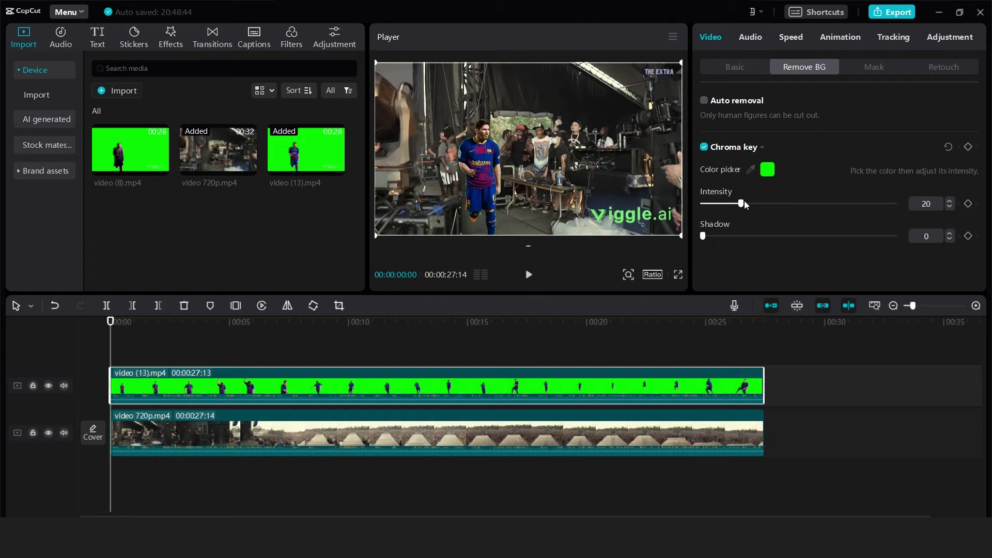
left_click_drag(742, 203, 978, 228)
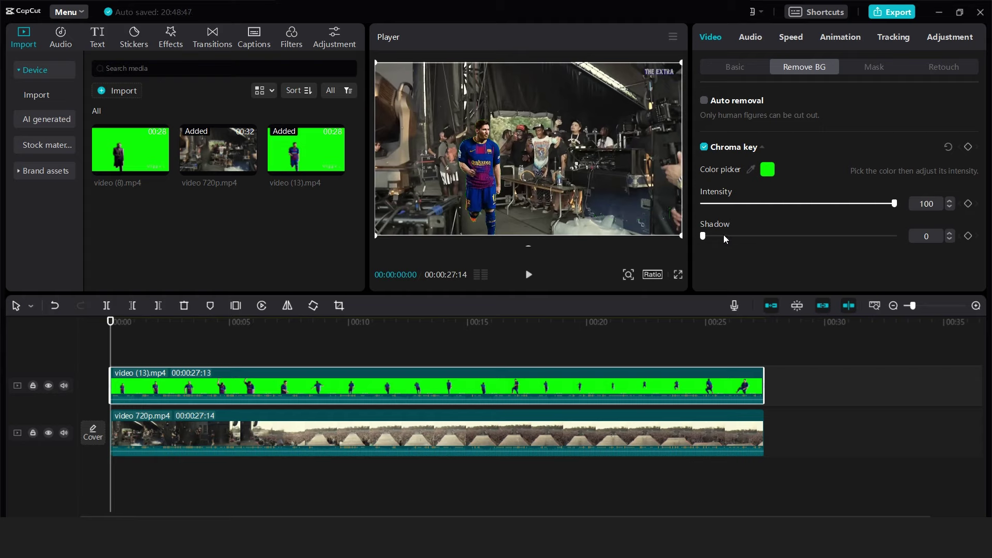
left_click_drag(782, 236, 896, 236)
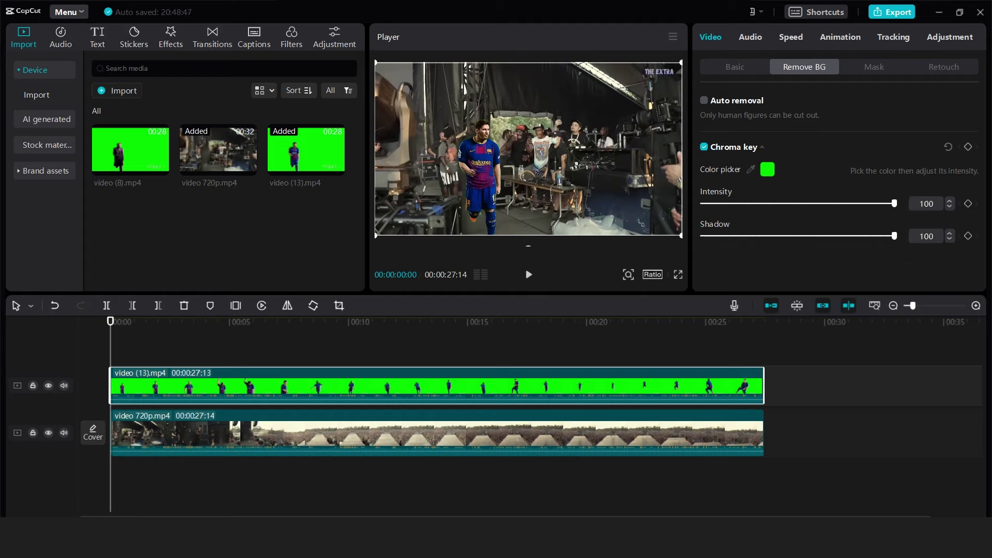
left_click(118, 355)
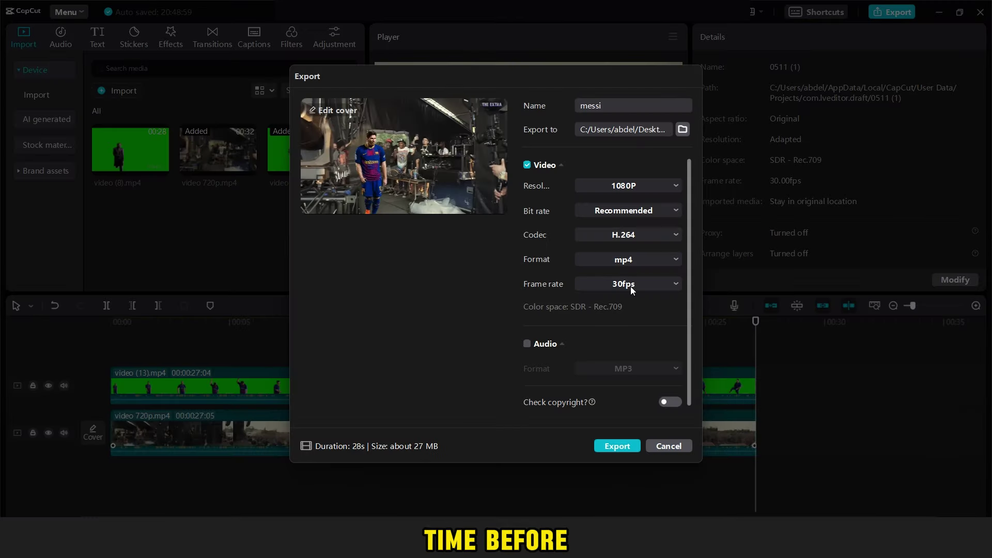
Step: Change the messi export's frame rate to 60fps
left_click(630, 287)
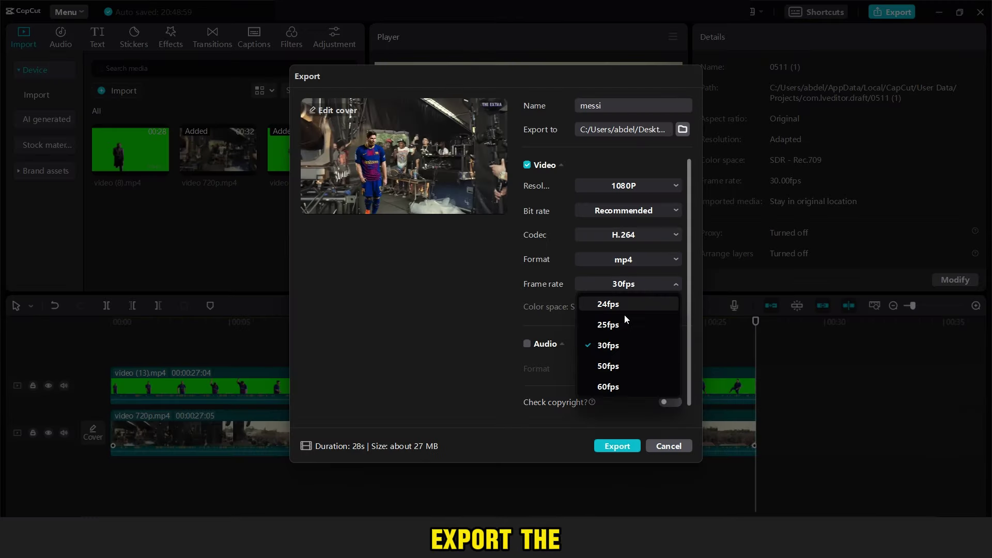
left_click(609, 386)
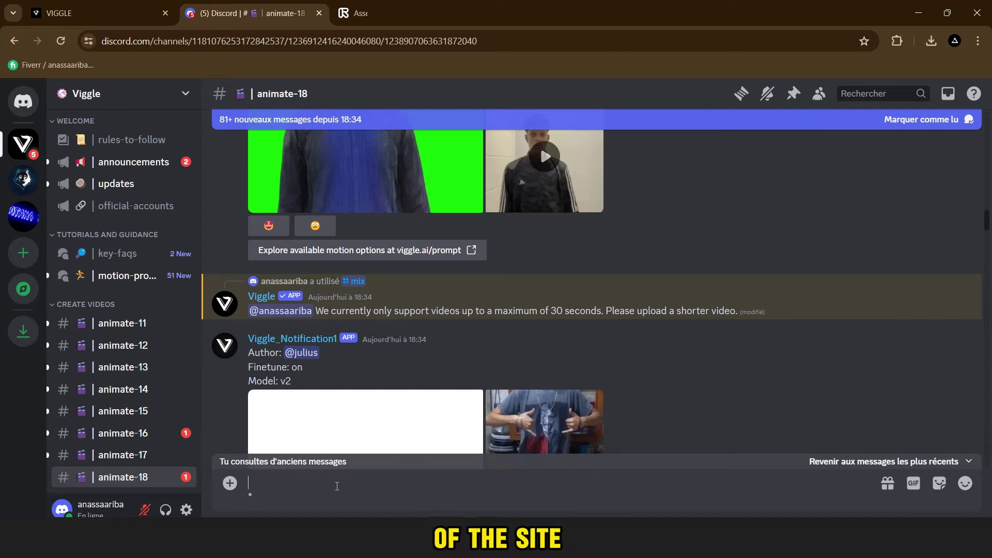
Step: Start a /animate command with the Messi photo attached, then switch to the viggle.ai site
key("BackSpace")
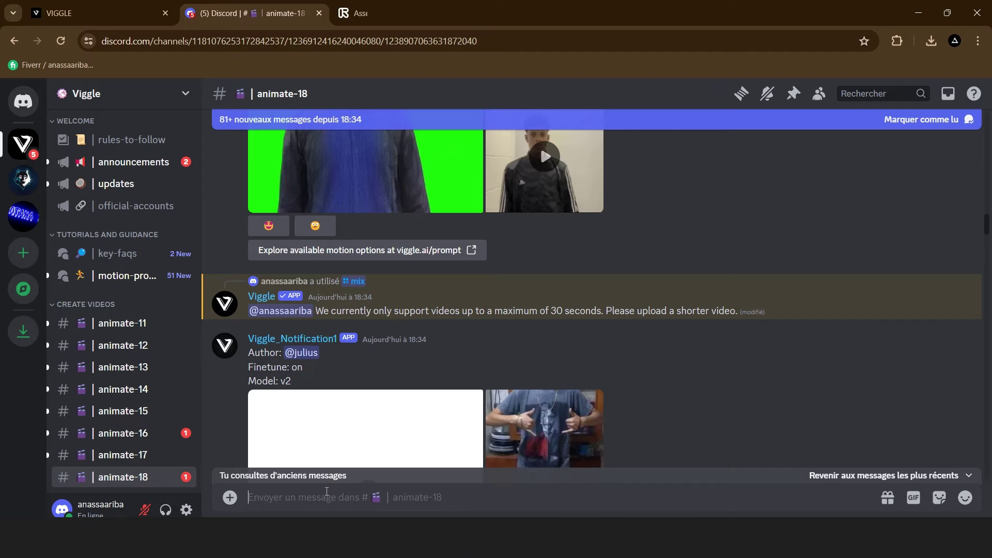
type("/")
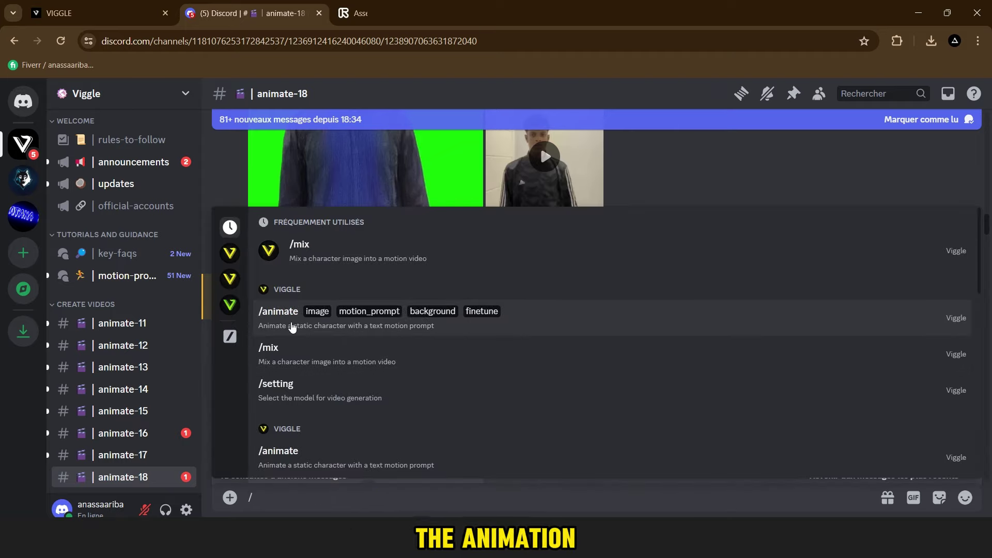
left_click(291, 325)
left_click(297, 433)
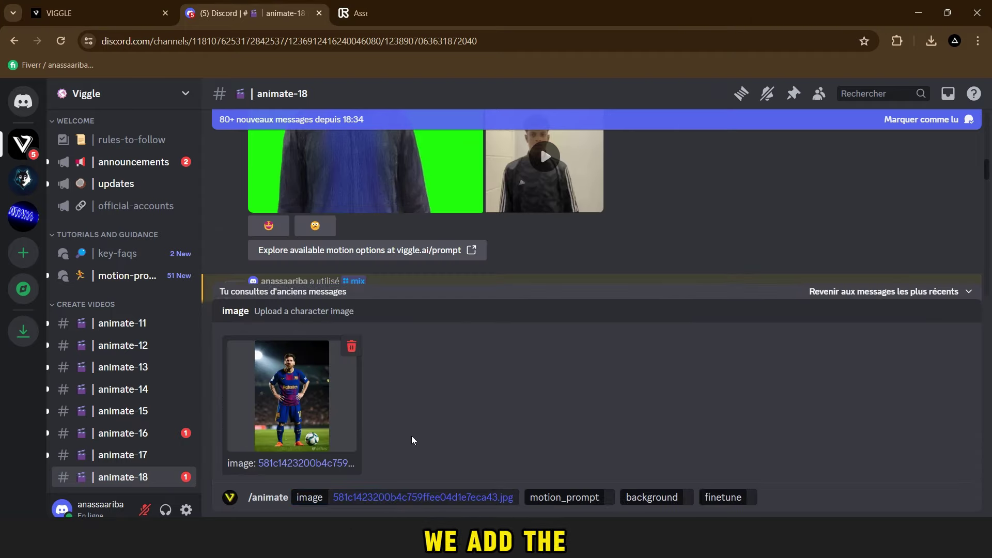
left_click(608, 497)
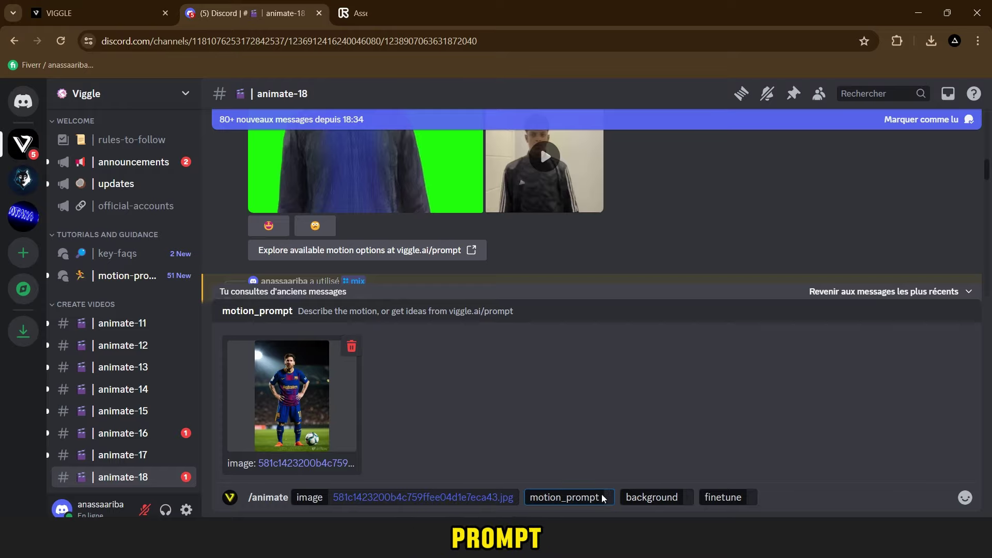
left_click(137, 9)
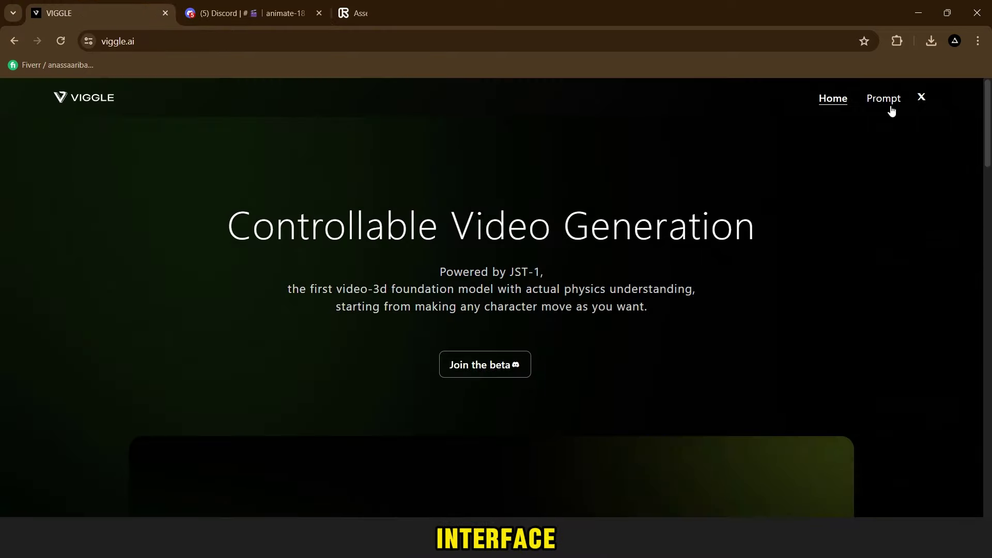
Step: Copy the $dancing_security_guard prompt from viggle.ai's Prompt template gallery
left_click(883, 100)
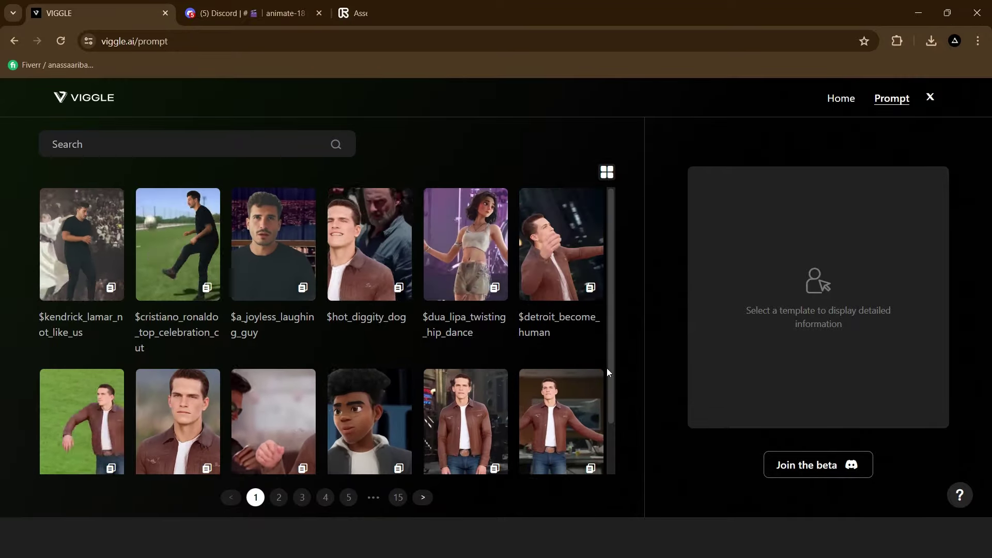
left_click_drag(607, 370, 610, 420)
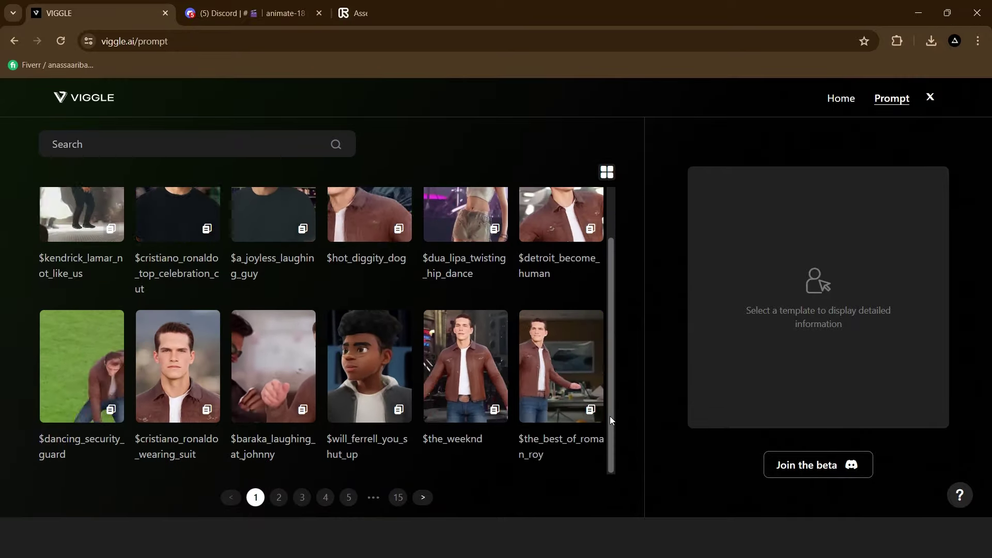
left_click(110, 409)
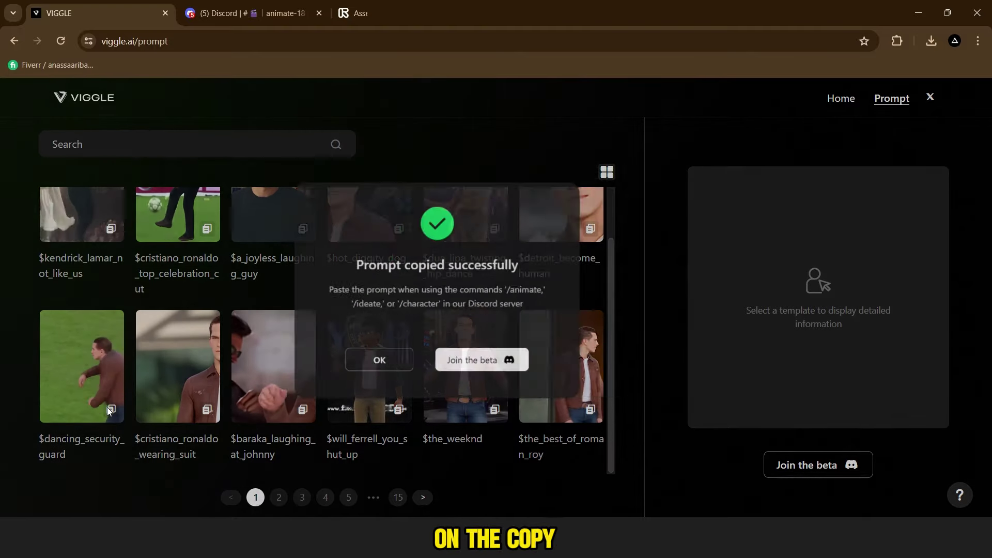
left_click(457, 356)
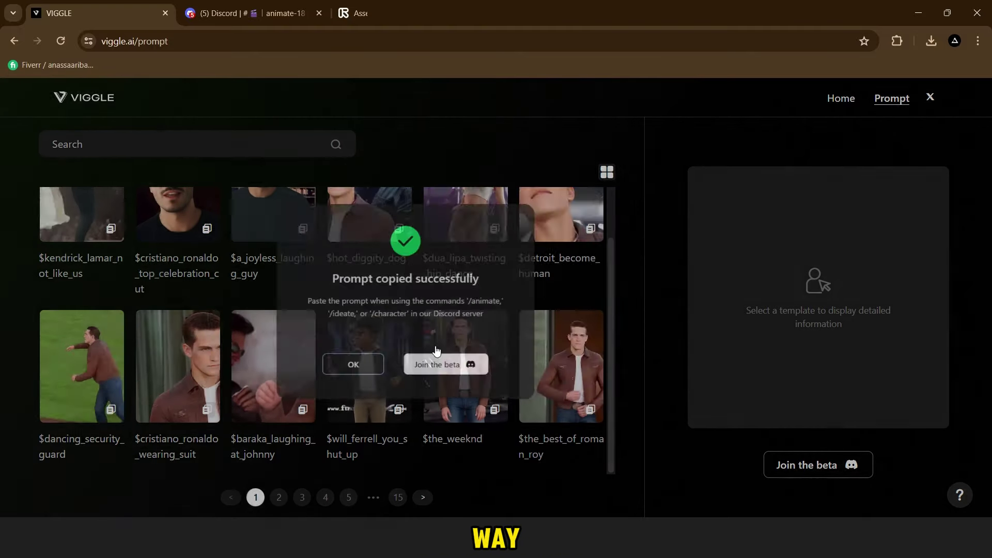
Step: Send the dancing_security_guard Messi animate request with template background and finetune on
left_click(253, 11)
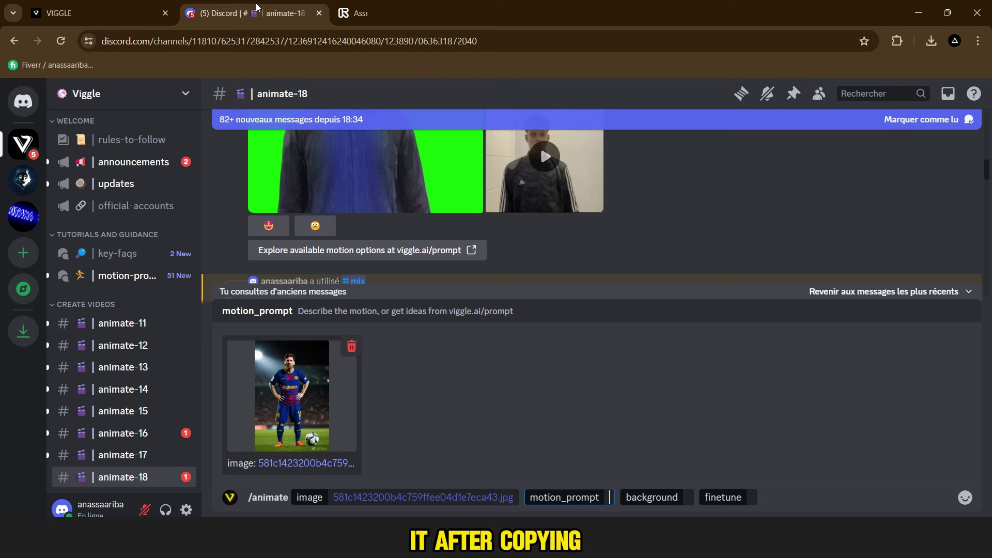
type("$dancing_security_guard")
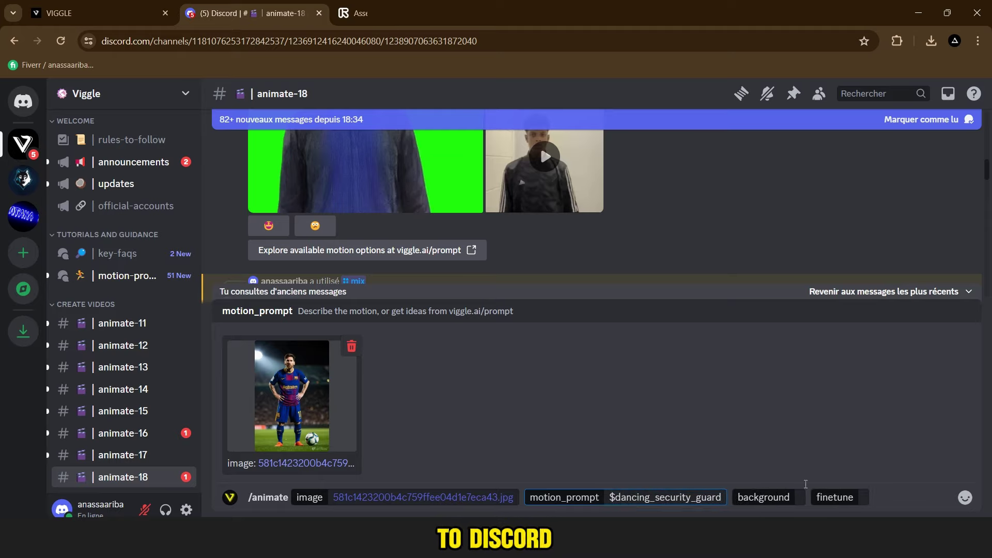
left_click(801, 500)
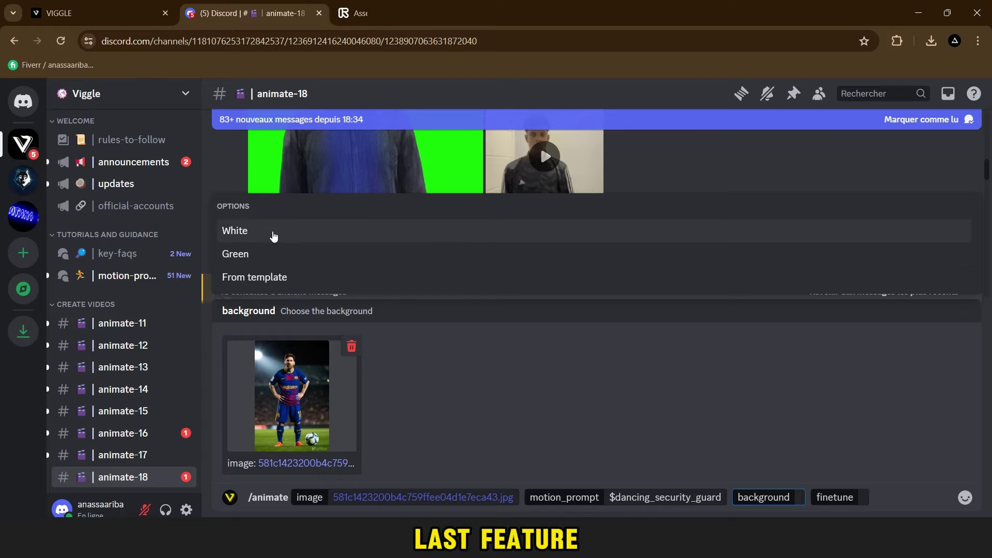
left_click(272, 277)
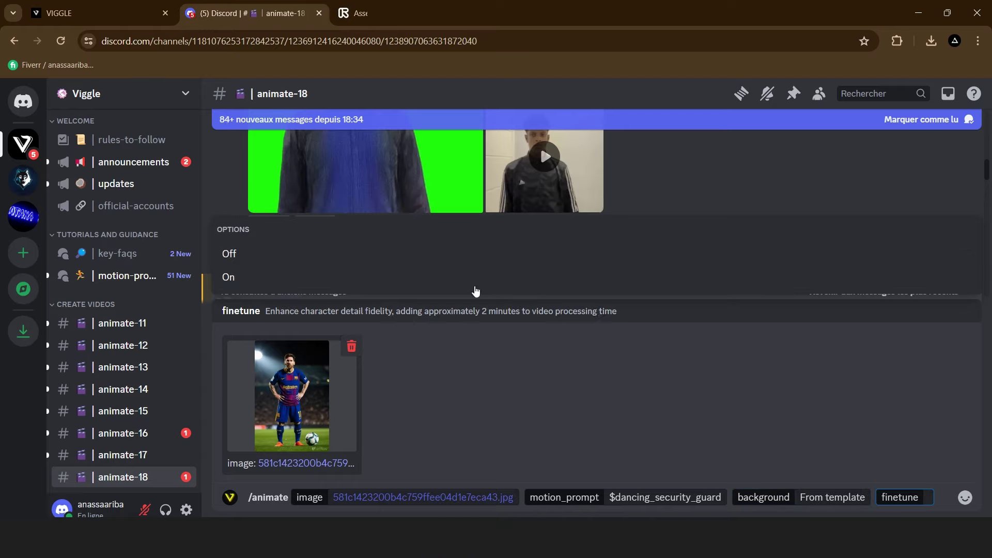
left_click(252, 280)
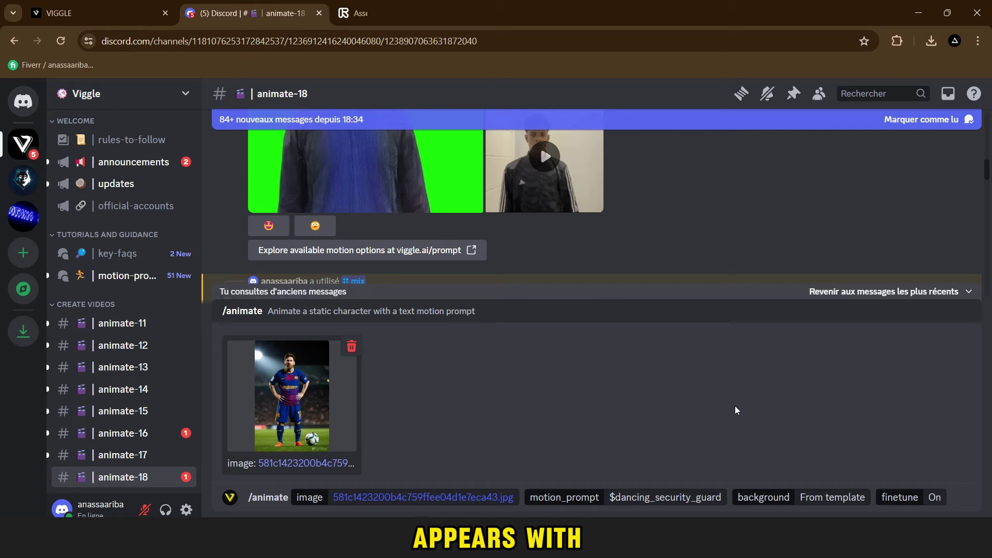
key("Return")
type("/")
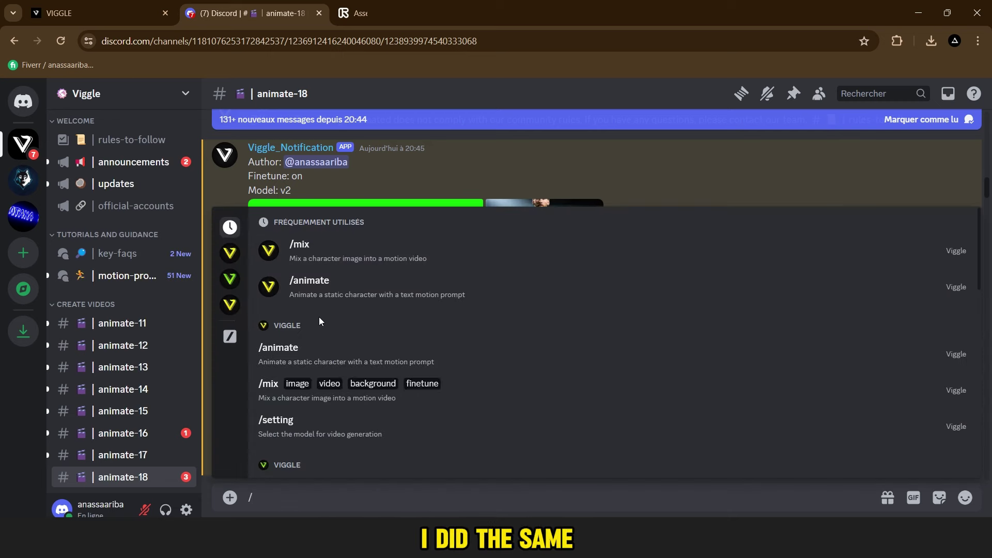
Step: Send a second Messi request using what_color_is_your_bugatti, template background, finetune on
left_click(300, 288)
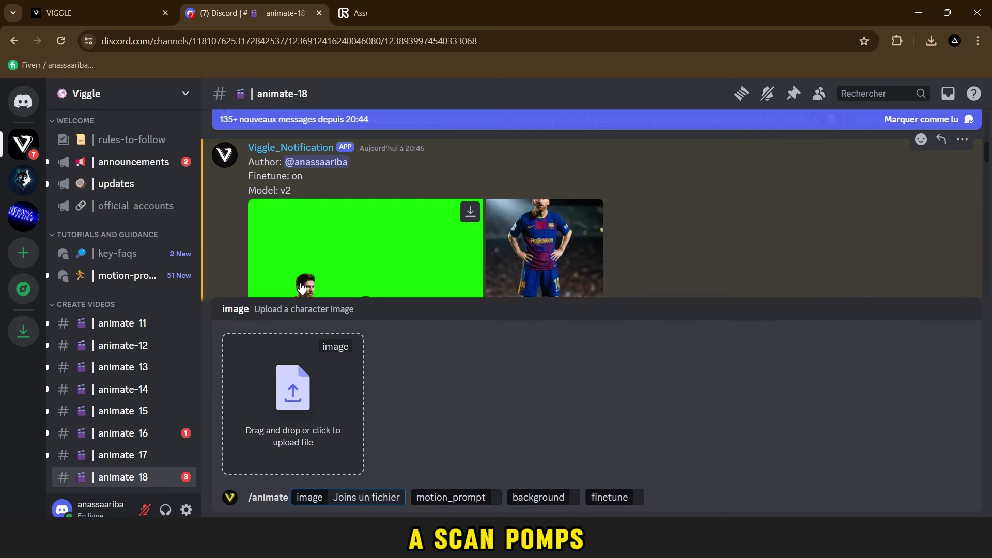
type("$what_color_is_your_bugatti")
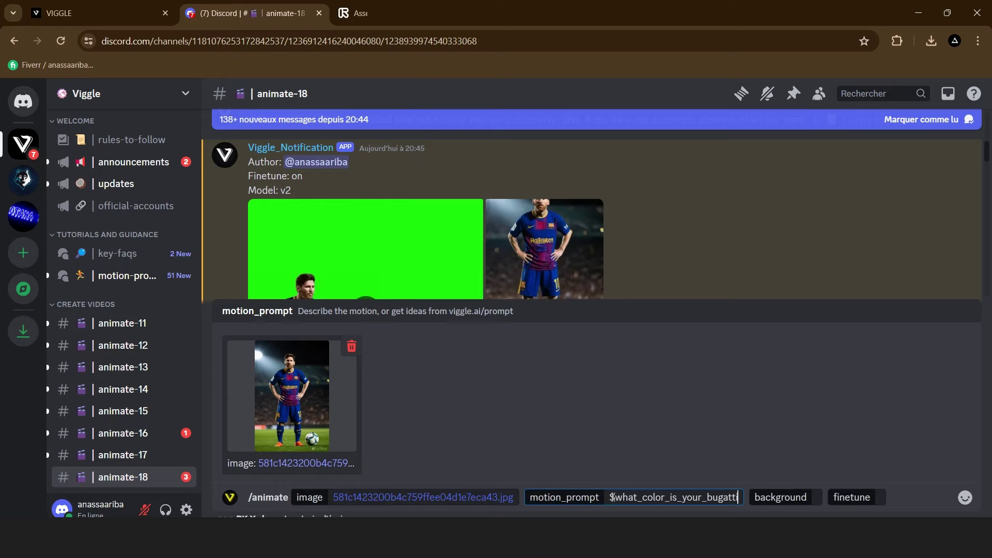
key("Tab")
key("Up")
key("Tab")
key("Down")
key("Tab")
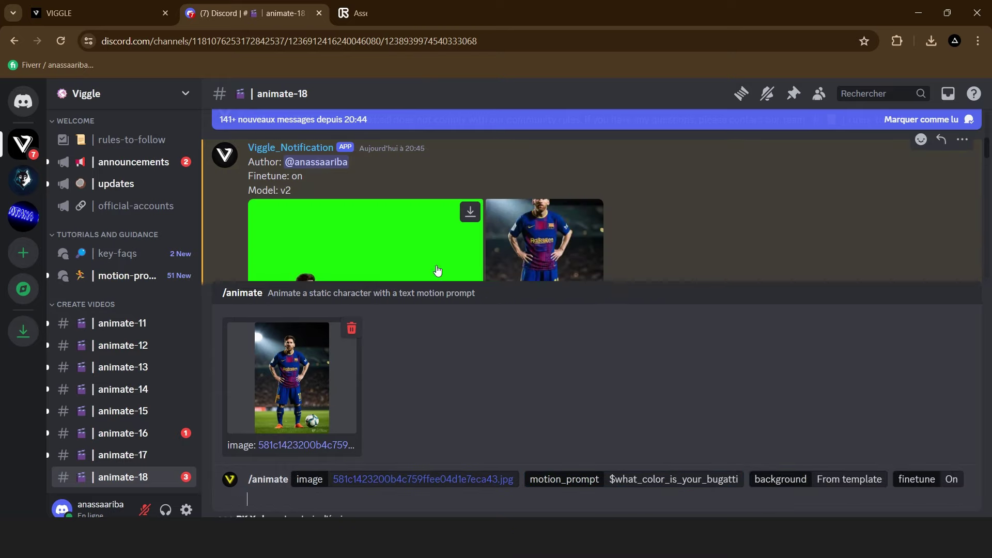
key("Return")
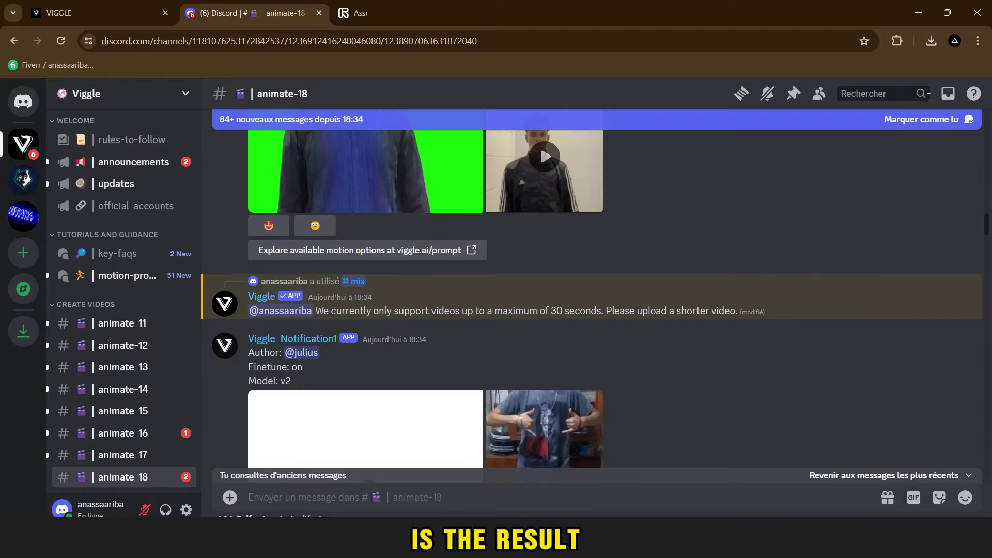
Step: Open the mentions inbox and view Viggle's dancing_security_guard Messi video
left_click(946, 96)
left_click(738, 357)
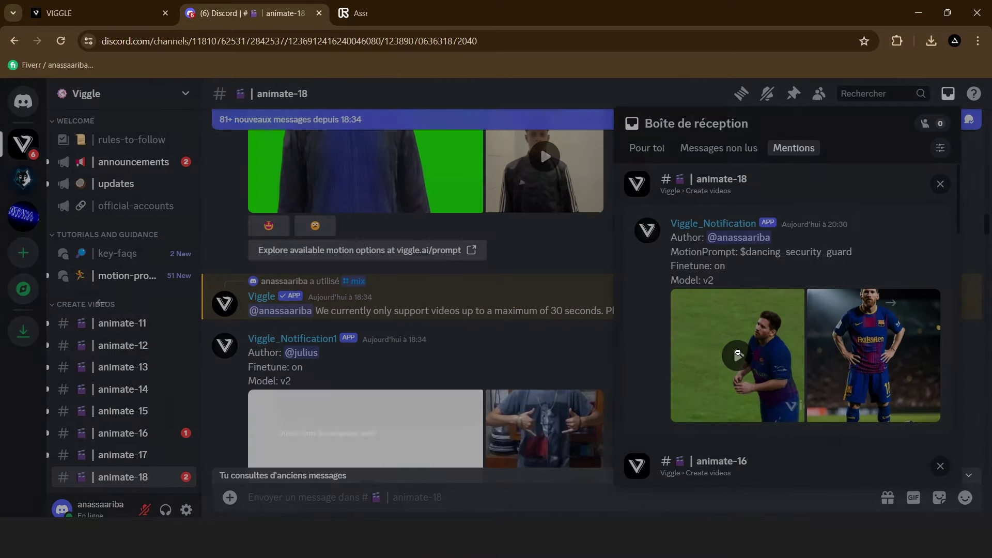